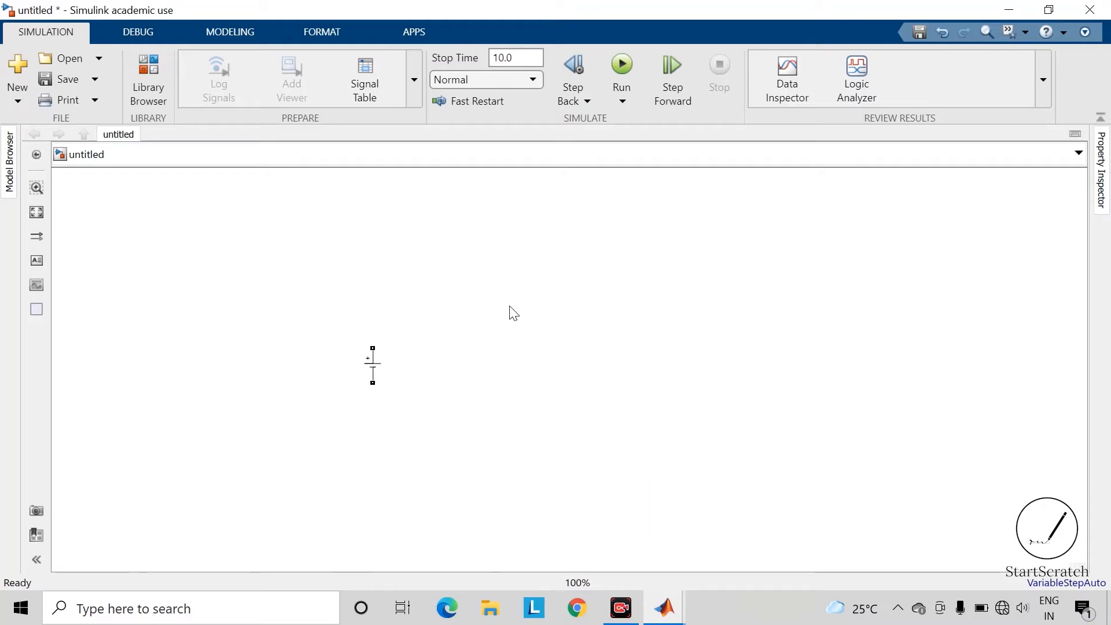
- Add a Mosfet block from Specialized Power Systems and turn off its measurement port
type("mos")
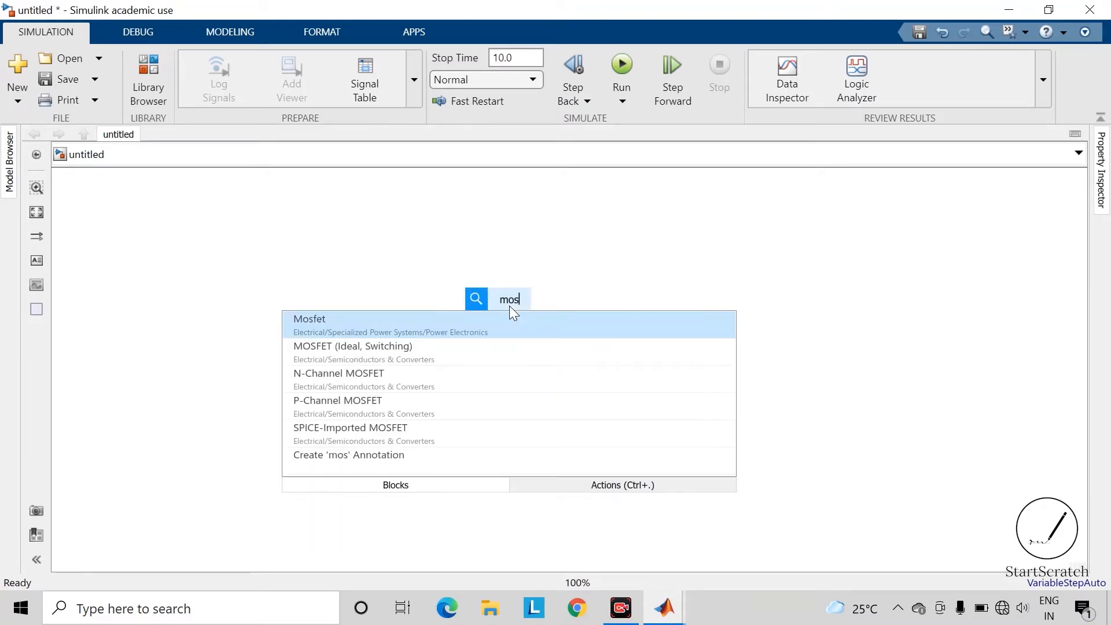
key("Return")
double_click(507, 313)
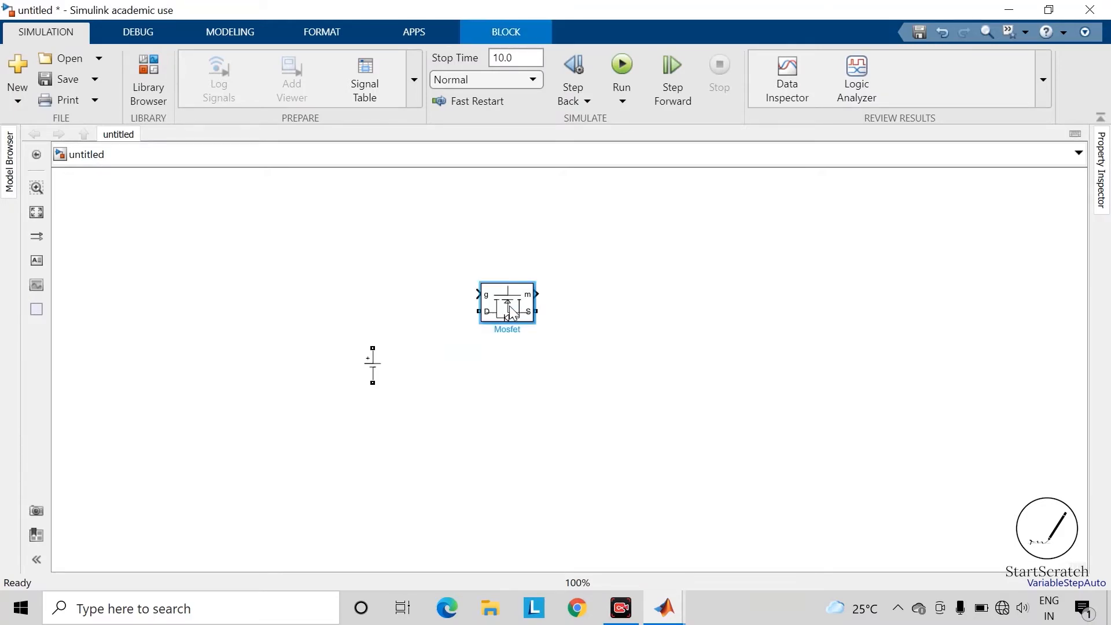
scroll(570, 443, "down", 3)
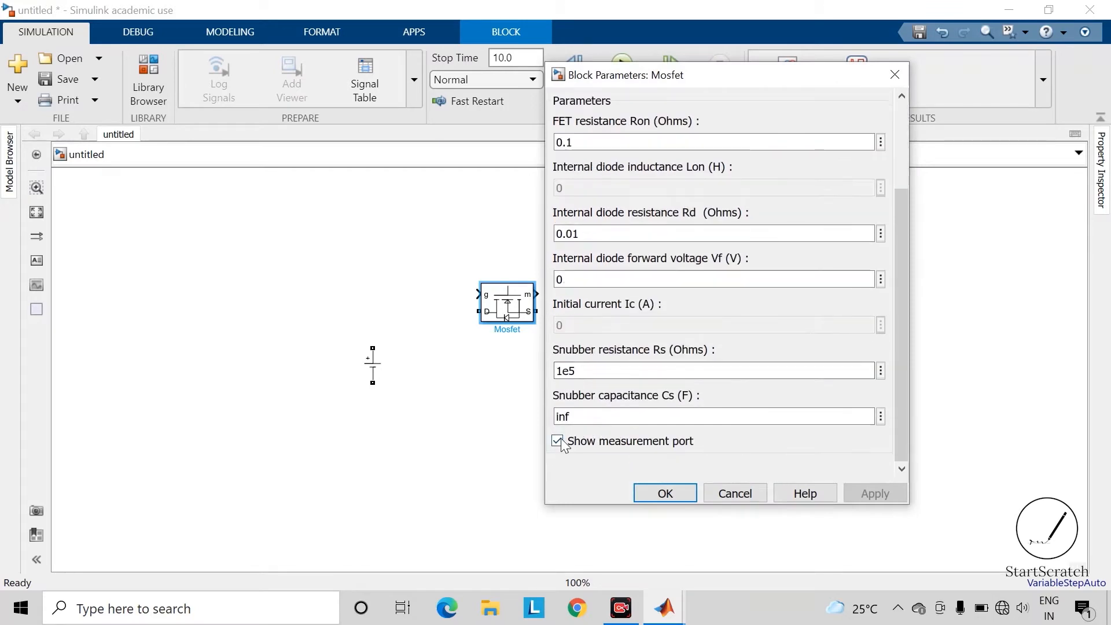
left_click(557, 441)
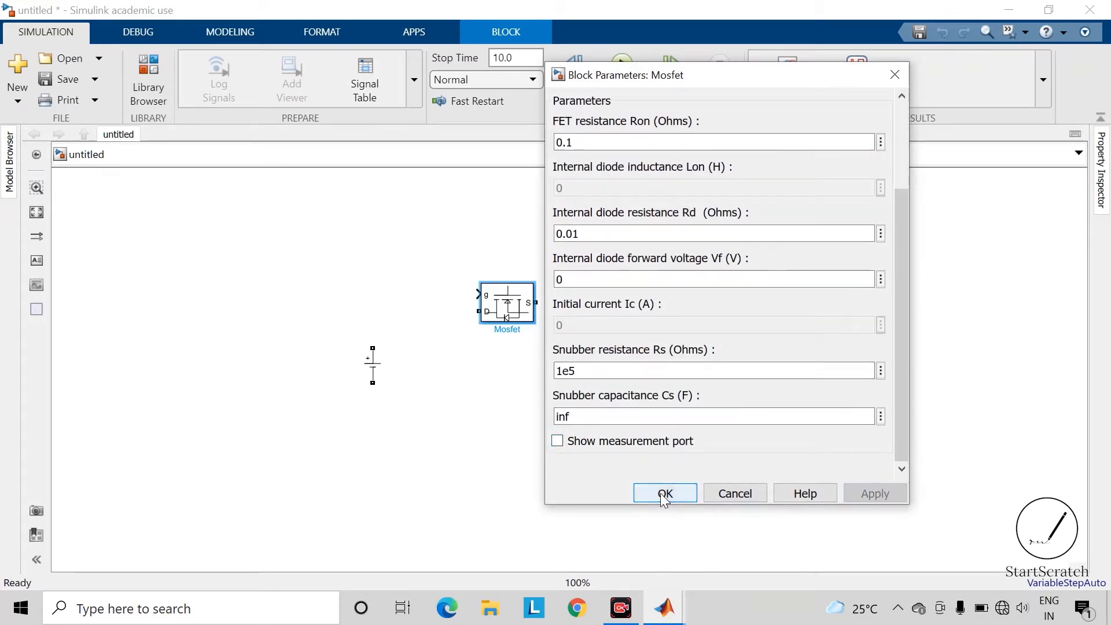
left_click(663, 494)
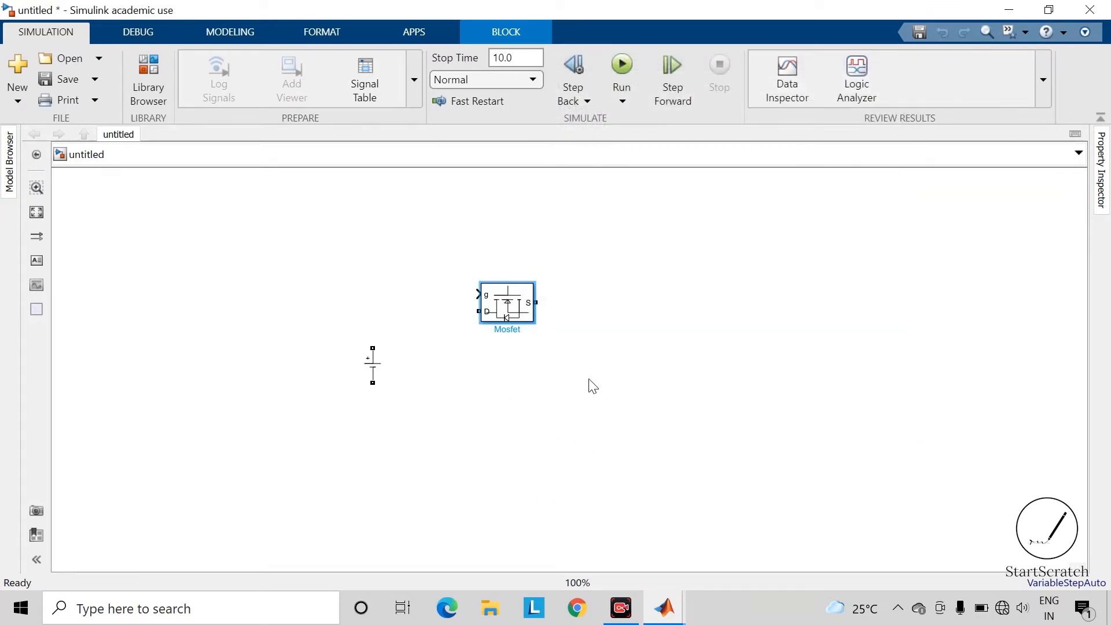
- Rotate the Mosfet block to stand vertically, name it S1 and place it up and away from the DC source
key("ctrl+r")
left_click_drag(507, 322, 550, 324)
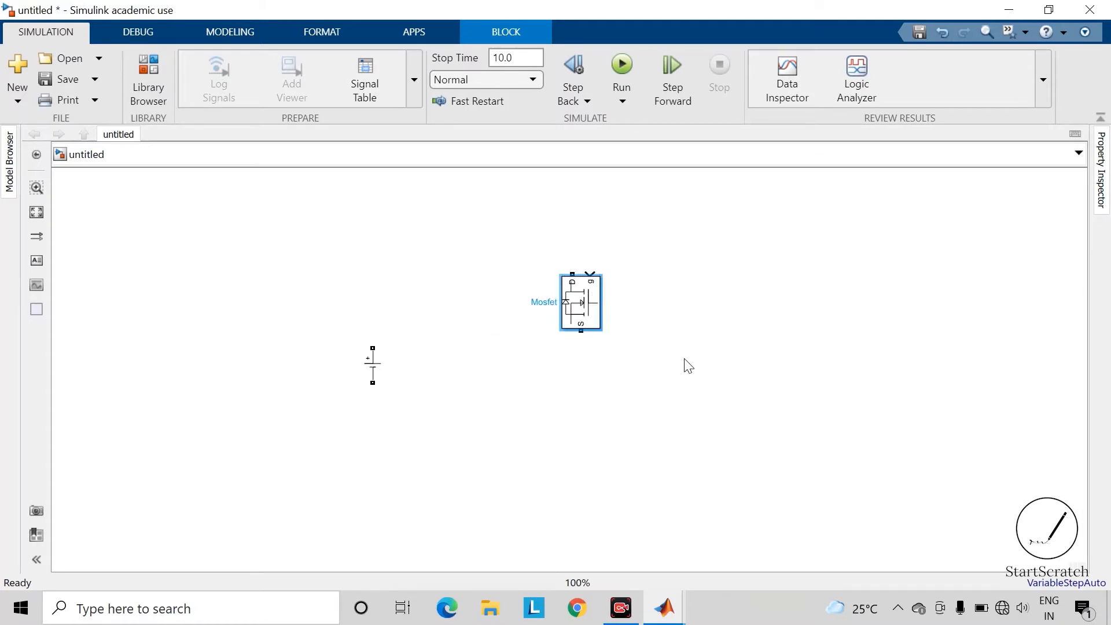
type("S1")
left_click(684, 359)
left_click_drag(588, 302, 576, 281)
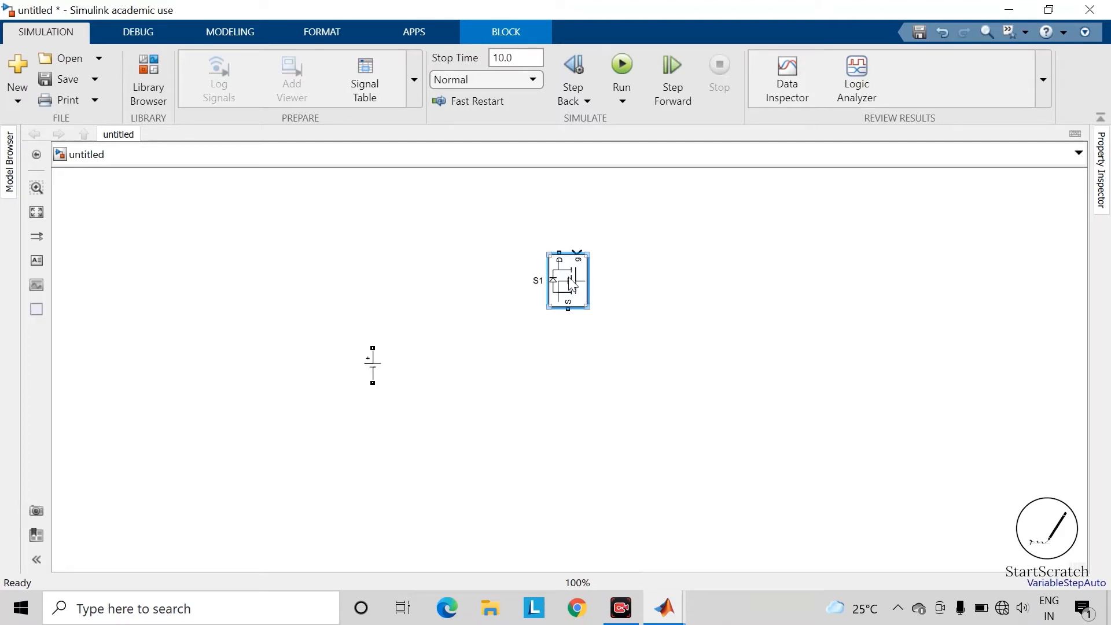
- Duplicate S1 into S4 below it and S3 and S2 beside them, joining S1 to S4 and S3 to S2
left_click_drag(572, 283, 588, 474)
left_click(870, 449)
left_click(760, 477)
left_click(880, 322)
left_click(655, 417)
left_click_drag(778, 496, 775, 495)
left_click(757, 408)
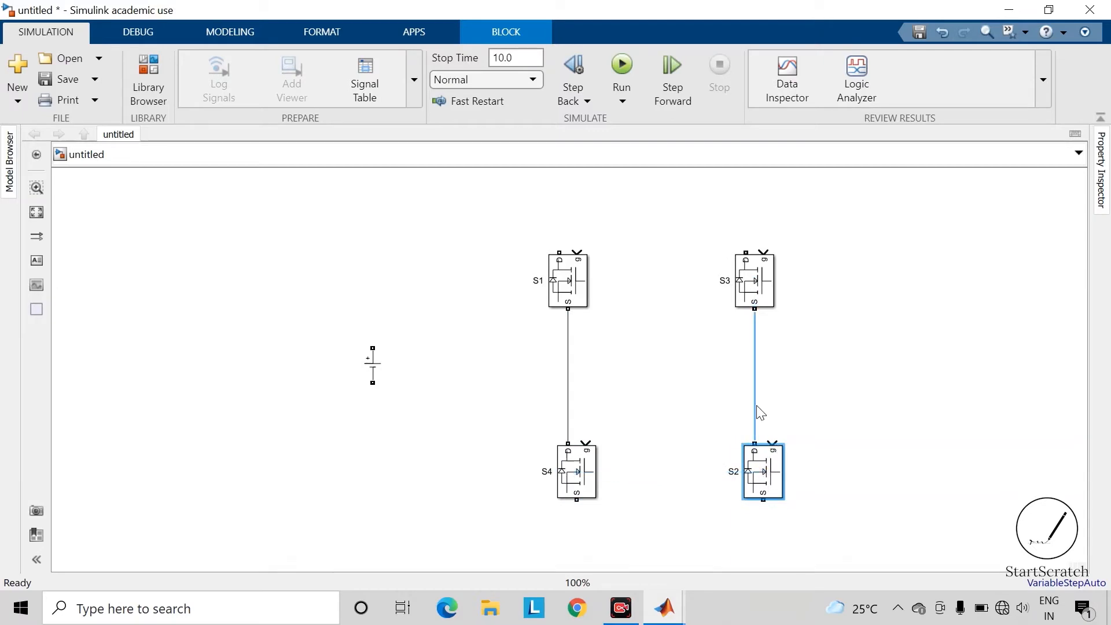
left_click(694, 431)
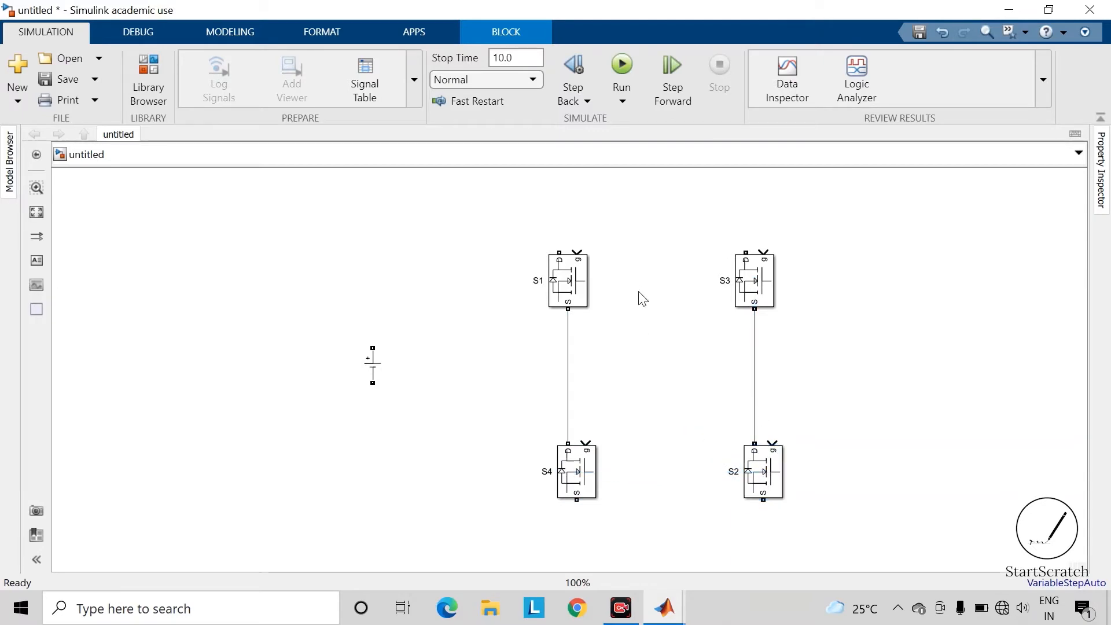
- Wire the drains of S1 and S3 together above the bridge and the sources of S4 and S2 together below it
left_click(559, 252)
left_click(746, 247)
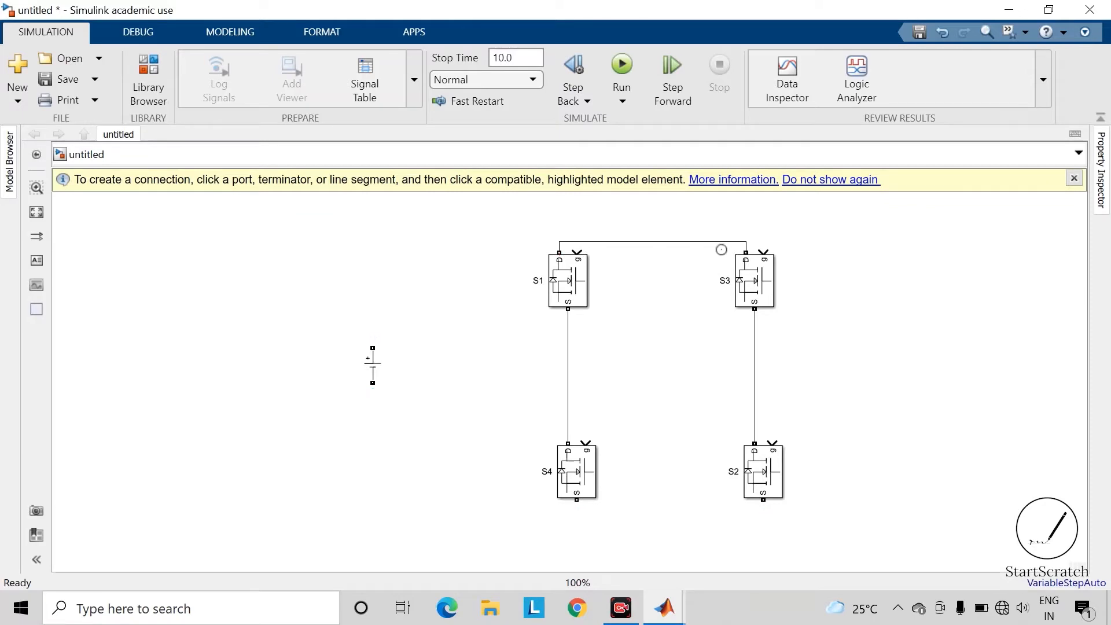
left_click_drag(639, 243, 638, 212)
left_click(572, 533)
left_click(576, 500)
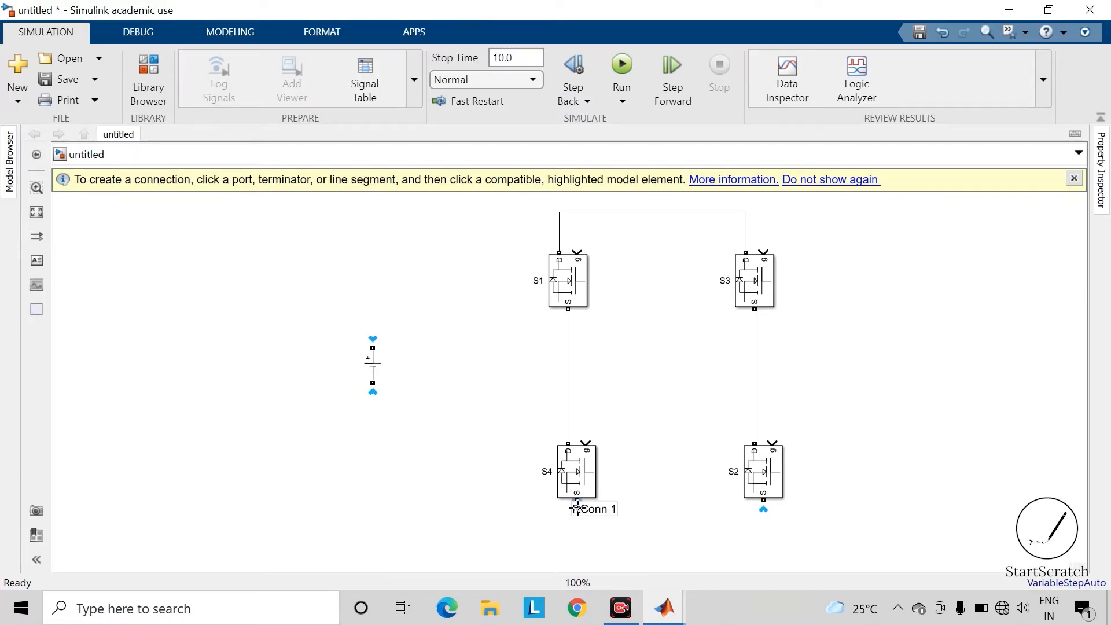
left_click(764, 502)
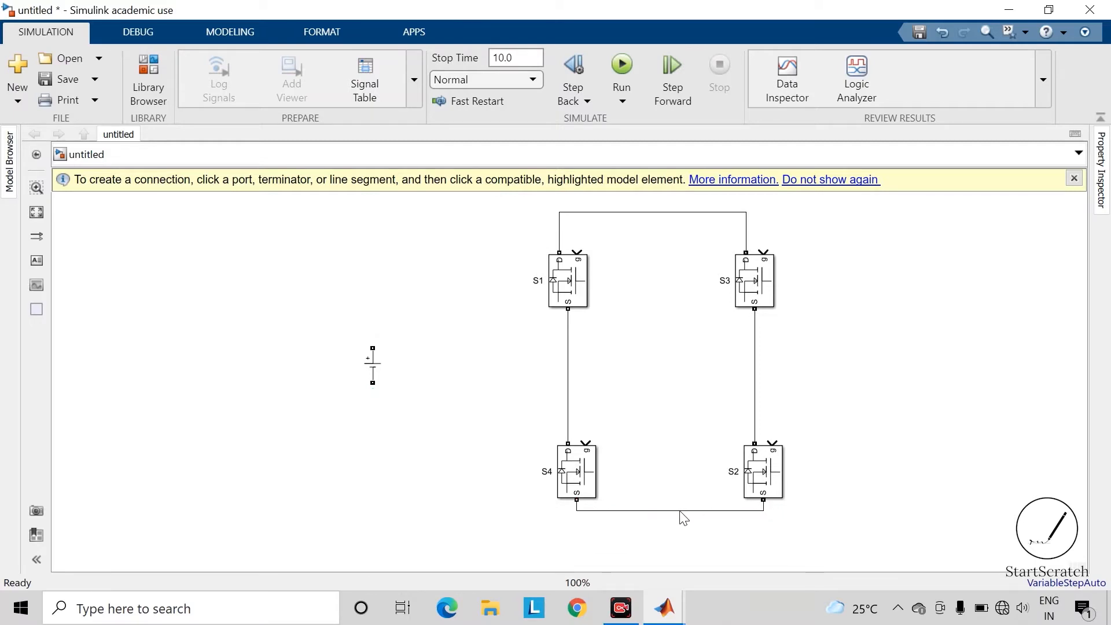
left_click_drag(681, 511, 682, 540)
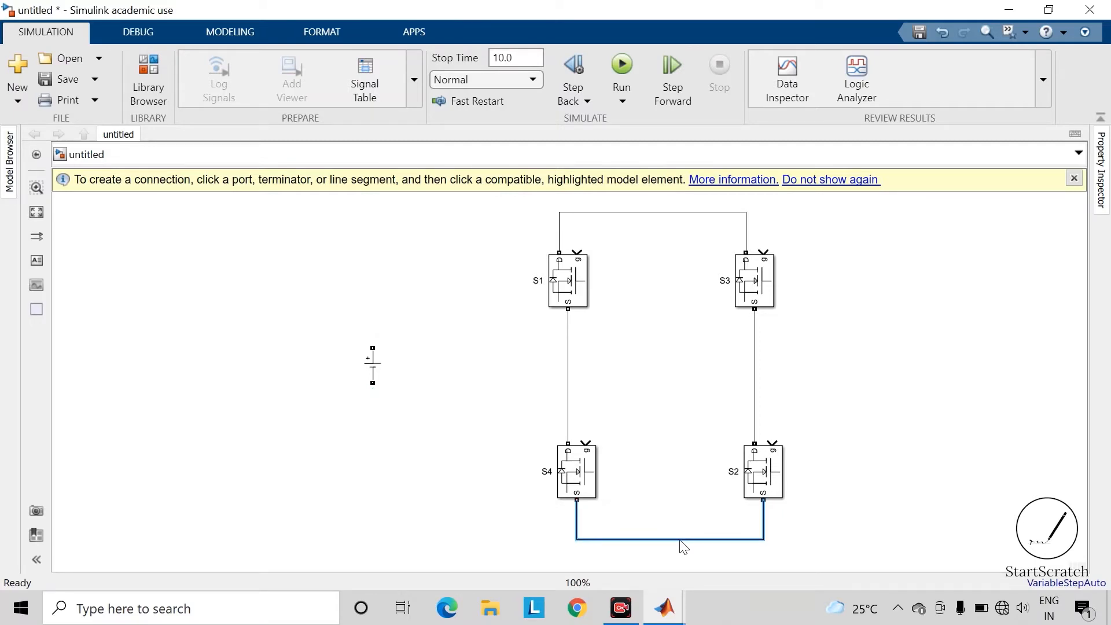
left_click(1074, 178)
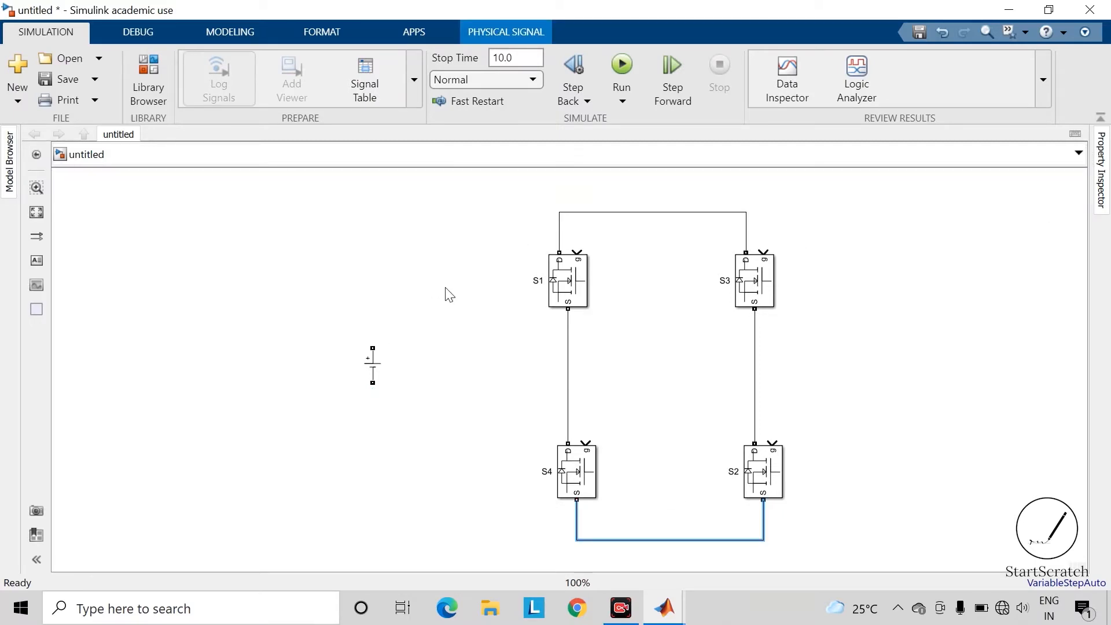
- Connect the DC source's positive terminal to the bridge's upper rail and its negative terminal to the lower rail
left_click(372, 352)
left_click_drag(372, 349, 560, 212)
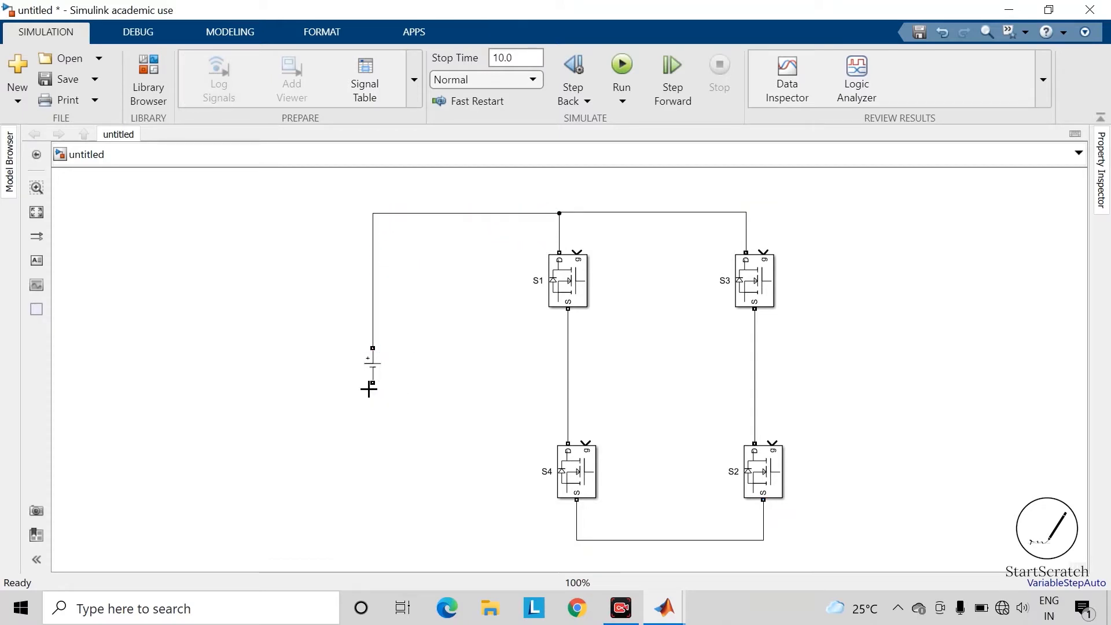
mouse_move(369, 389)
left_mouse_down()
mouse_move(374, 461)
mouse_move(498, 526)
mouse_move(573, 538)
left_mouse_up()
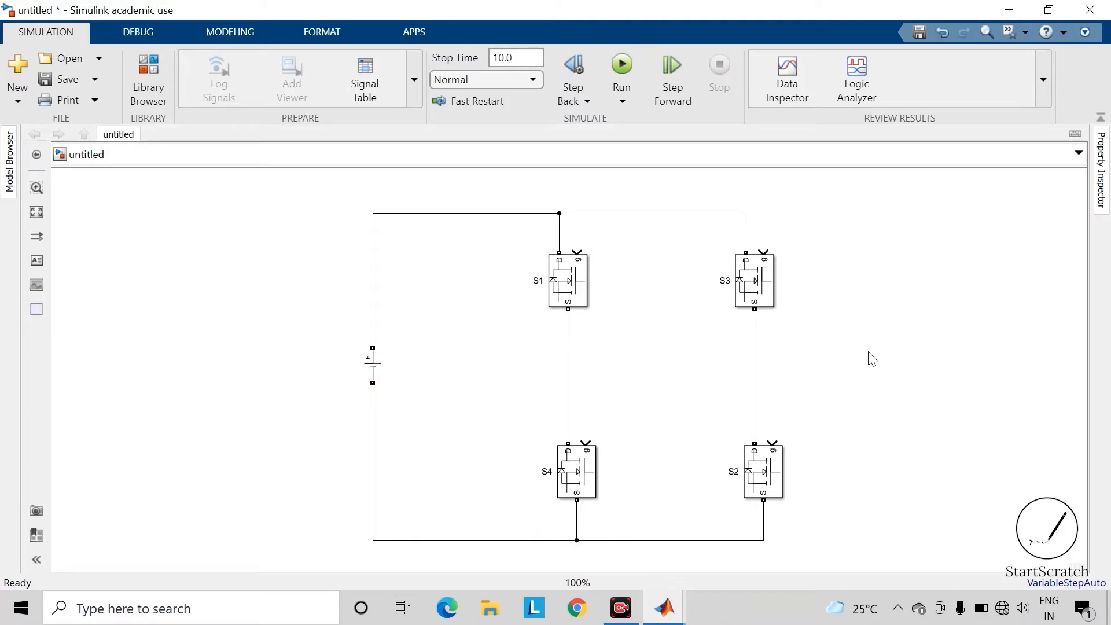
- Add a Series RLC Branch beside the bridge and configure it as branch type R with 100 ohms
type("seri")
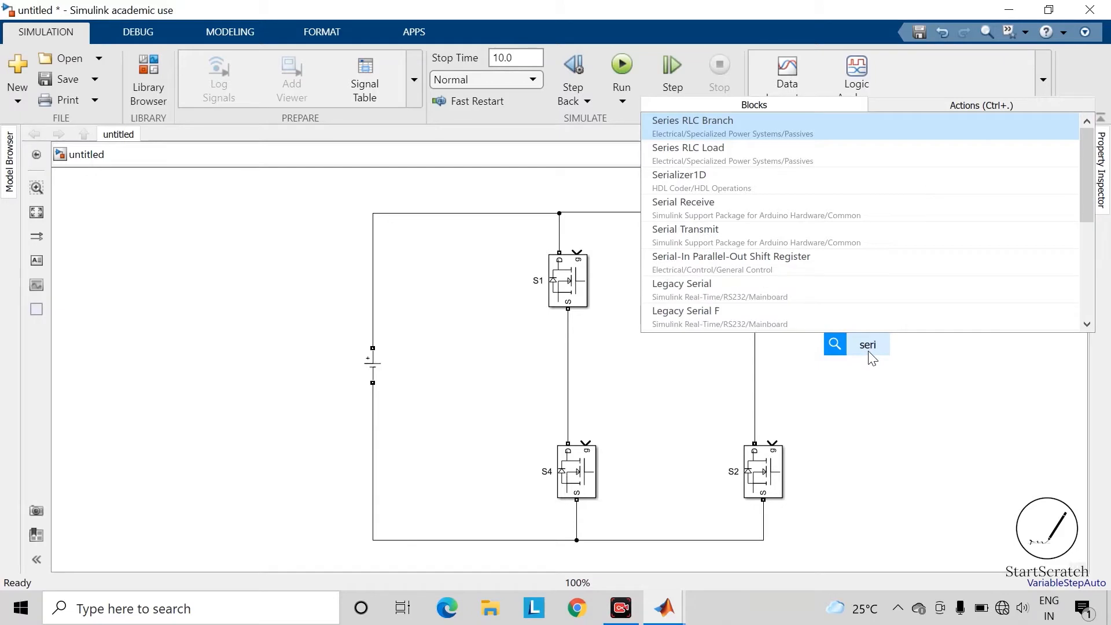
key("Return")
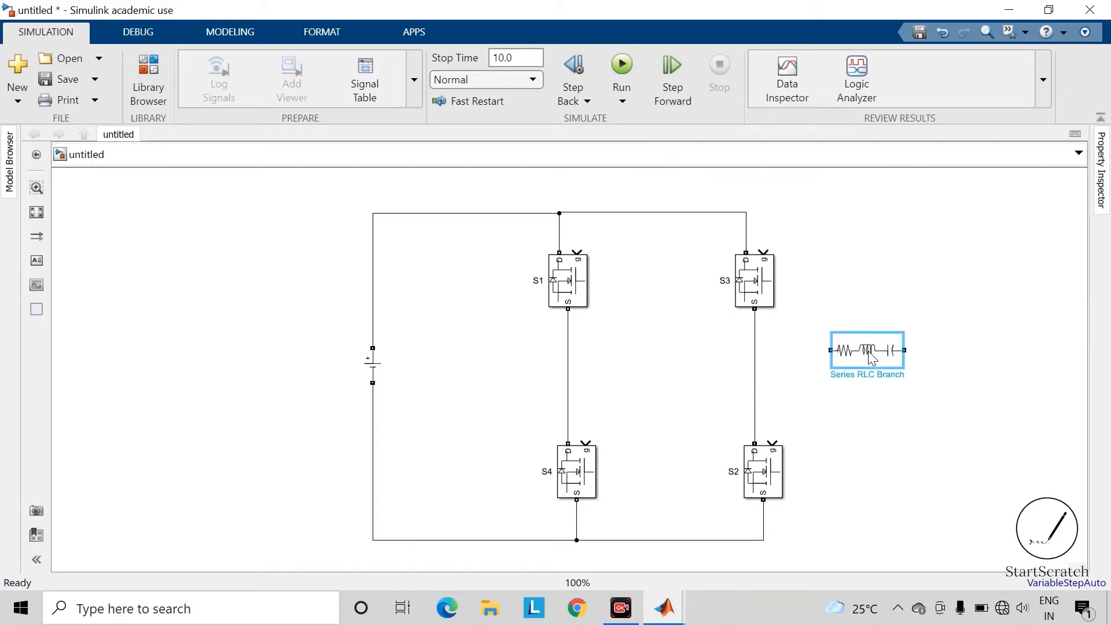
double_click(868, 350)
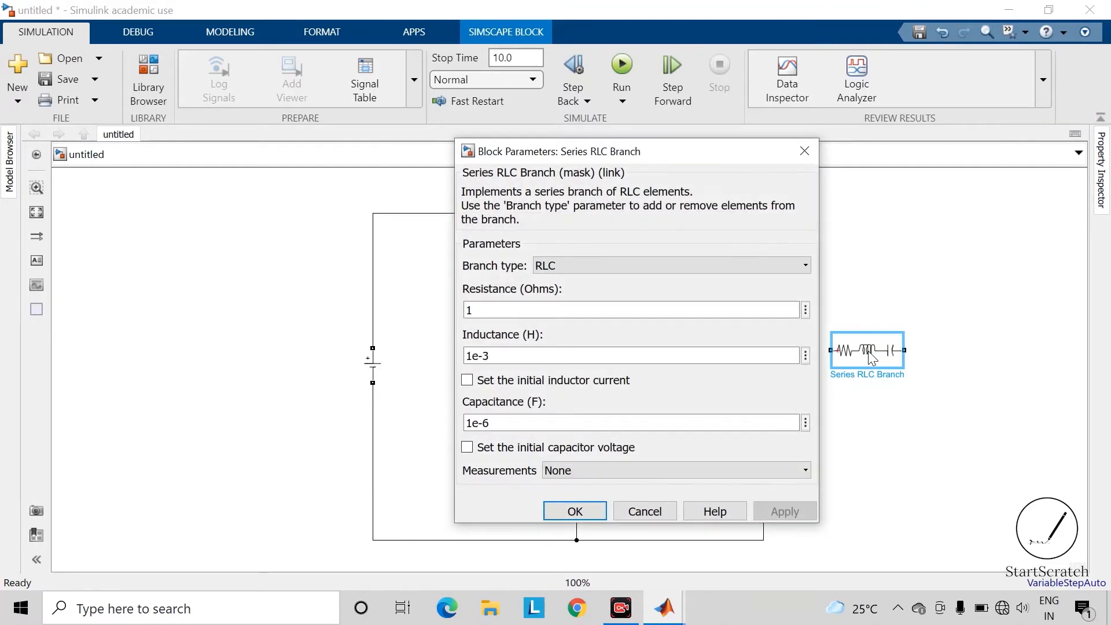
left_click(727, 270)
left_click(630, 303)
left_click(567, 316)
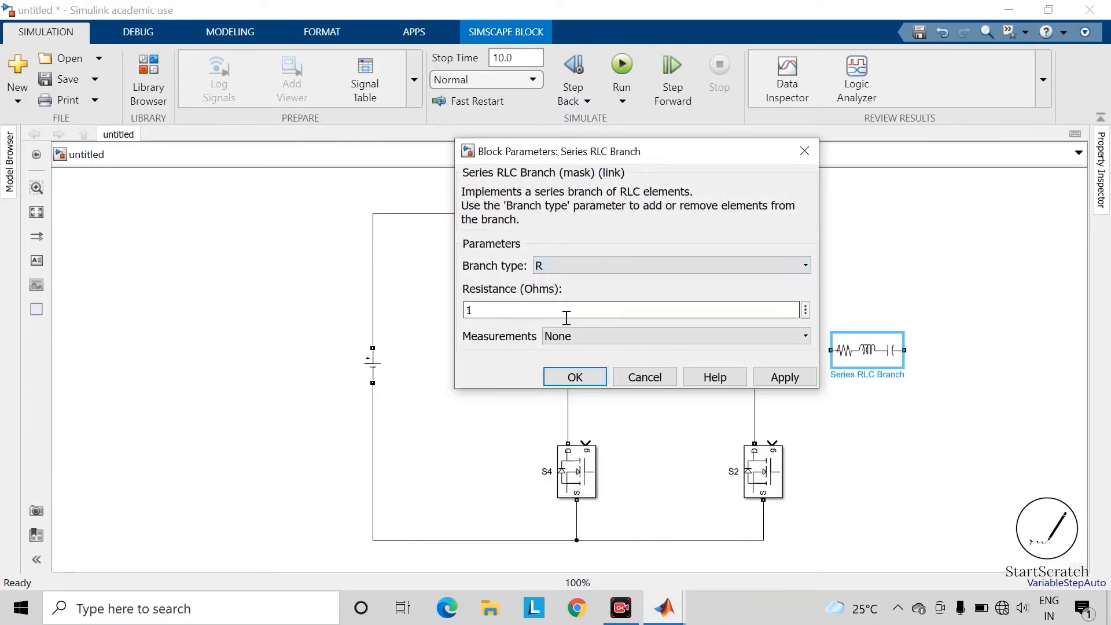
type("1")
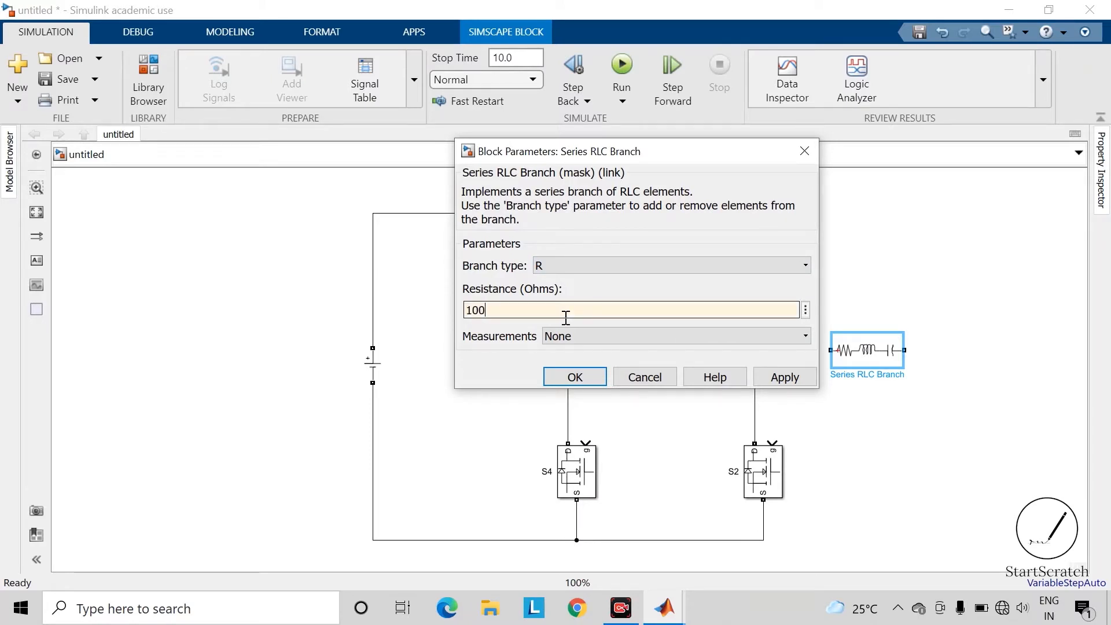
key("Return")
- Rotate the load resistor to stand vertically and place it well clear of the S3–S2 leg
left_click_drag(862, 365, 914, 368)
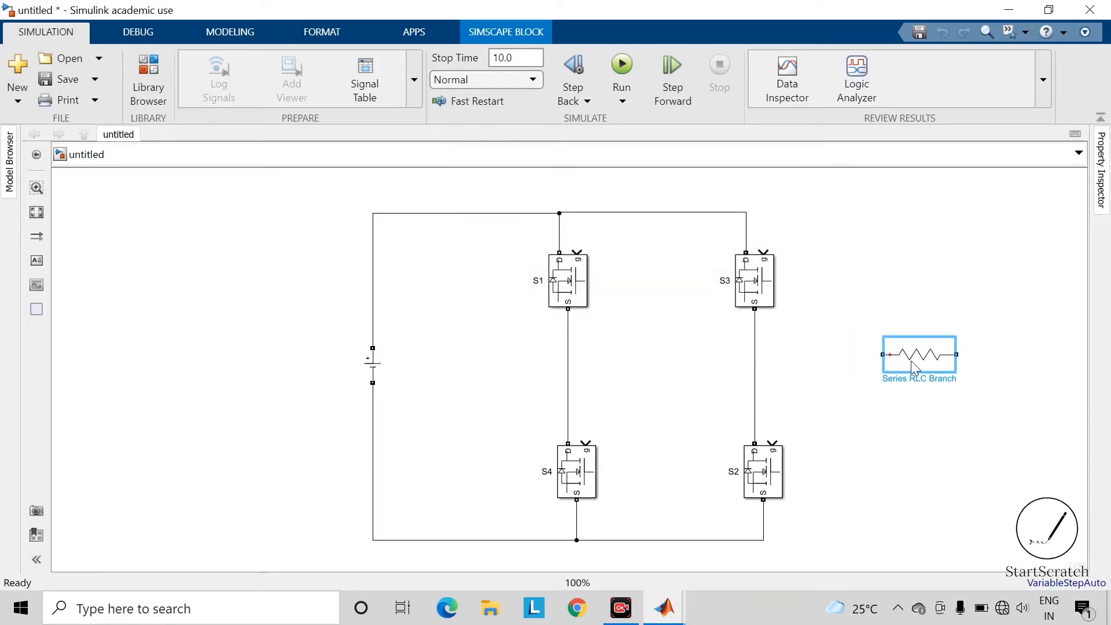
left_click(916, 452)
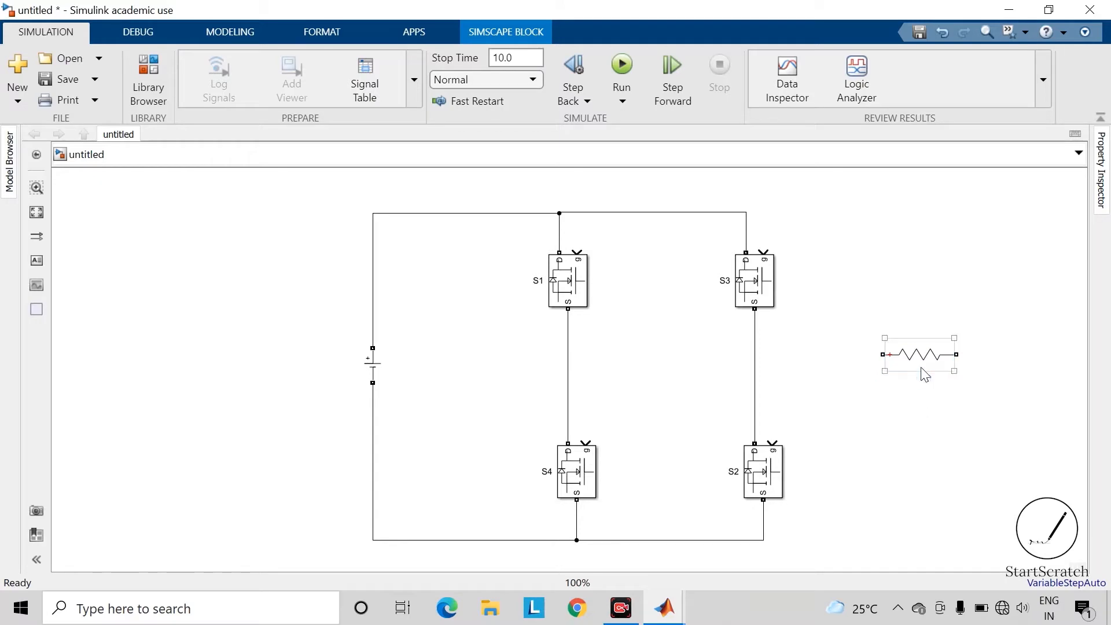
left_click(921, 363)
key("ctrl+r")
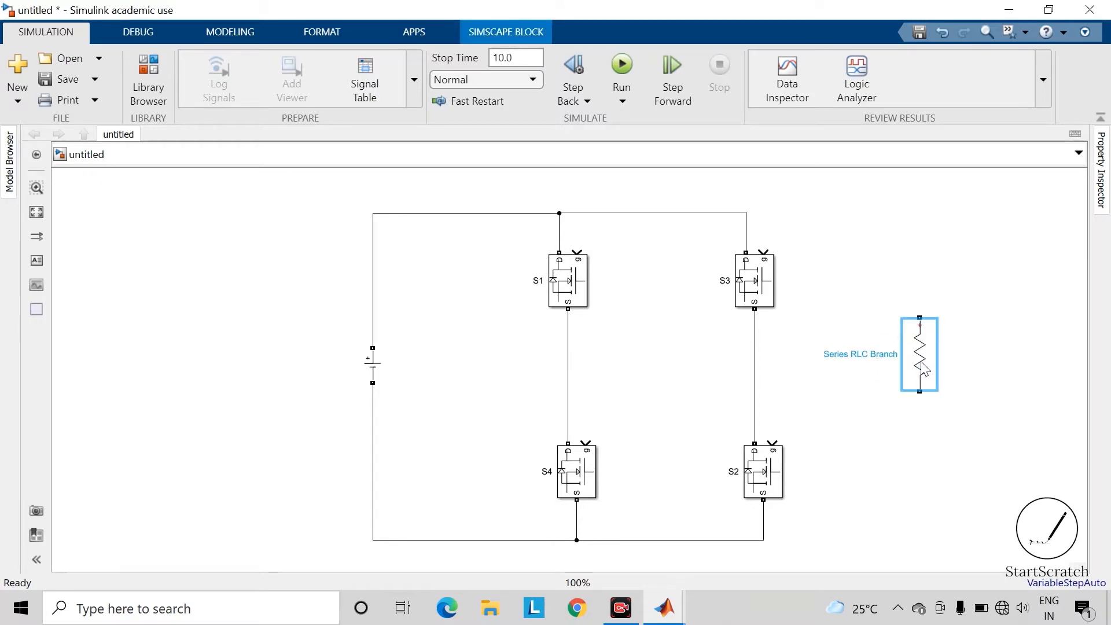
left_click_drag(921, 364, 946, 412)
left_click(893, 362)
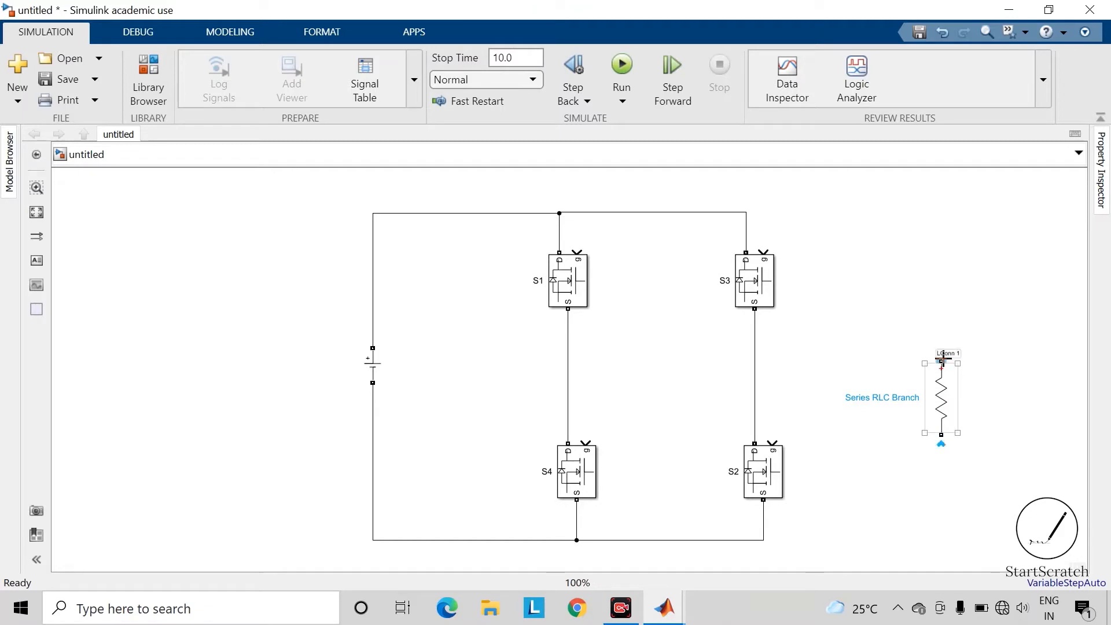
- Connect the load resistor between the midpoints of the S1–S4 and S3–S2 legs, lowering the return wire
left_click_drag(941, 360, 568, 336)
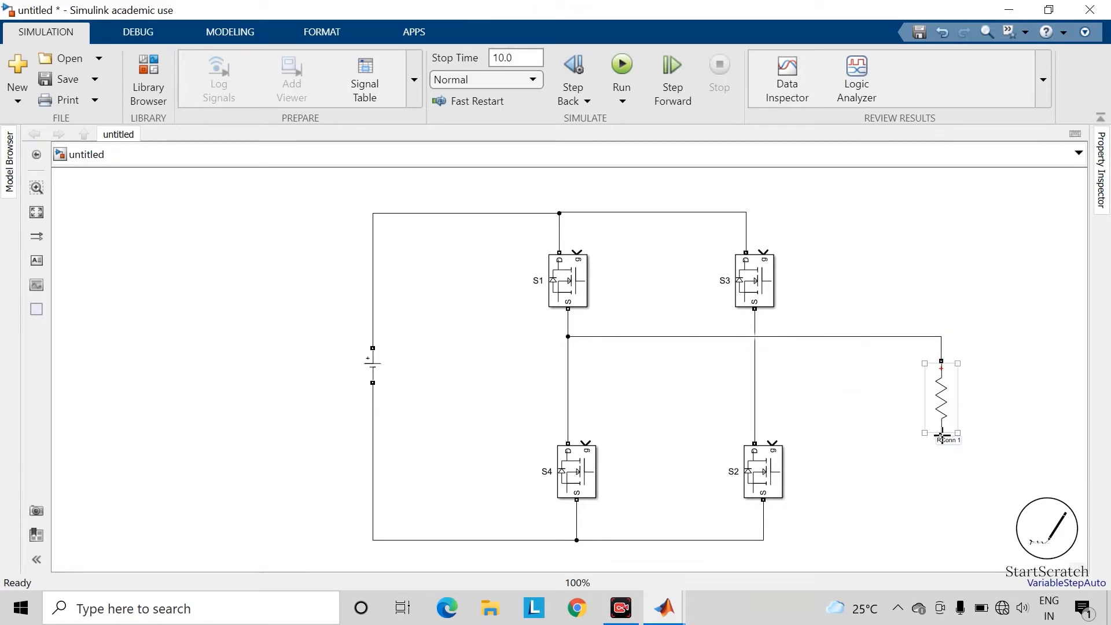
left_click_drag(941, 436, 755, 379)
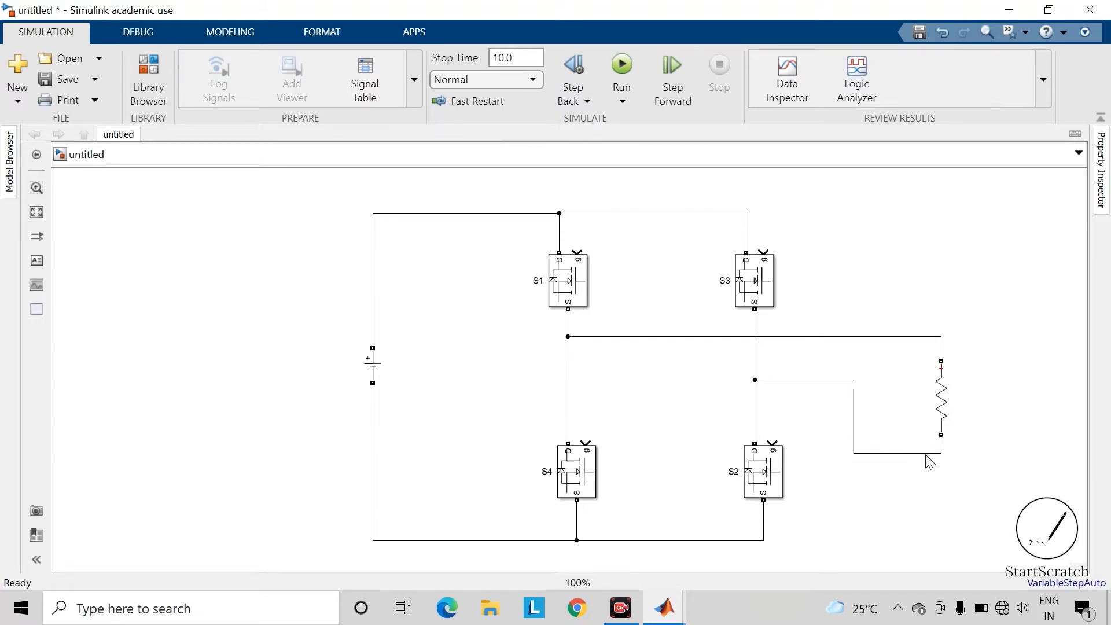
left_click_drag(927, 454, 926, 486)
left_click(908, 464)
- Add a Voltage Measurement block and connect its positive and negative inputs across the load resistor
type("vol")
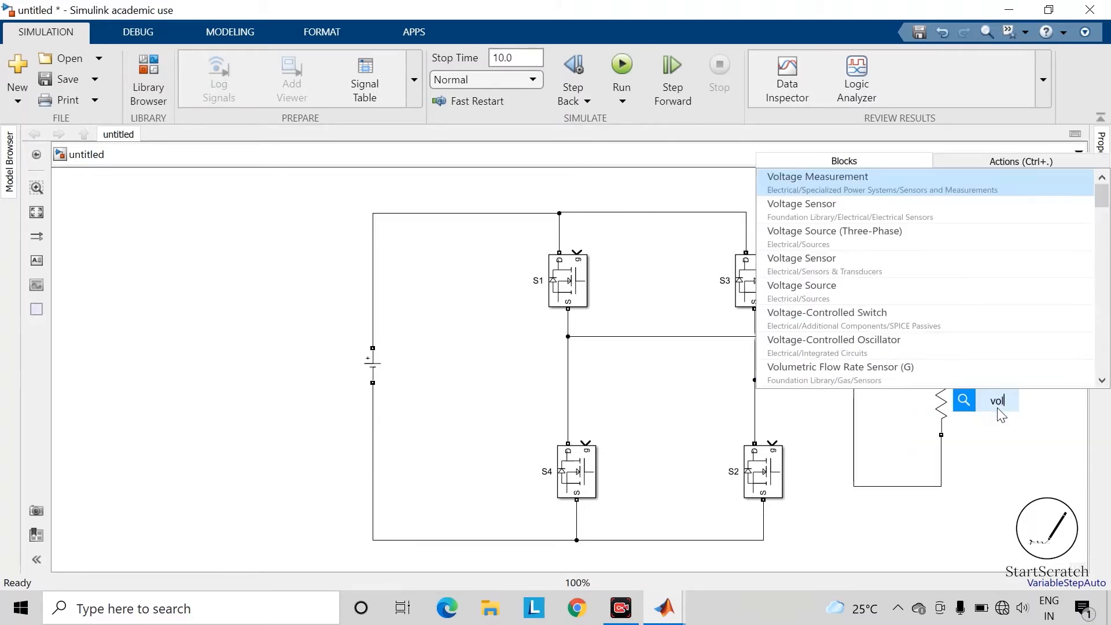
key("Return")
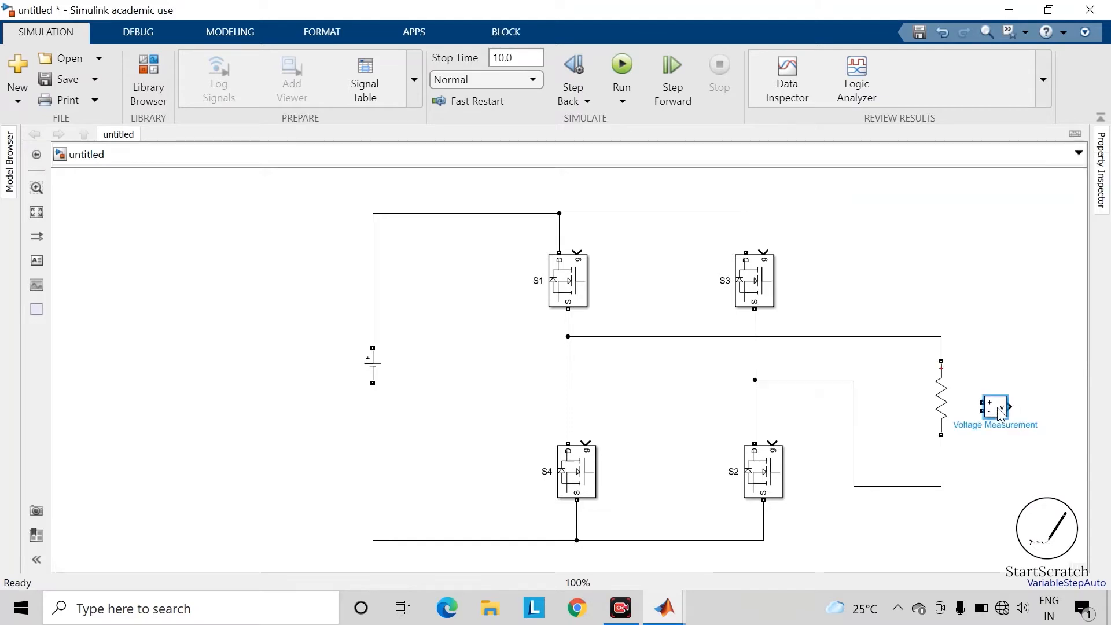
left_click_drag(996, 408, 939, 348)
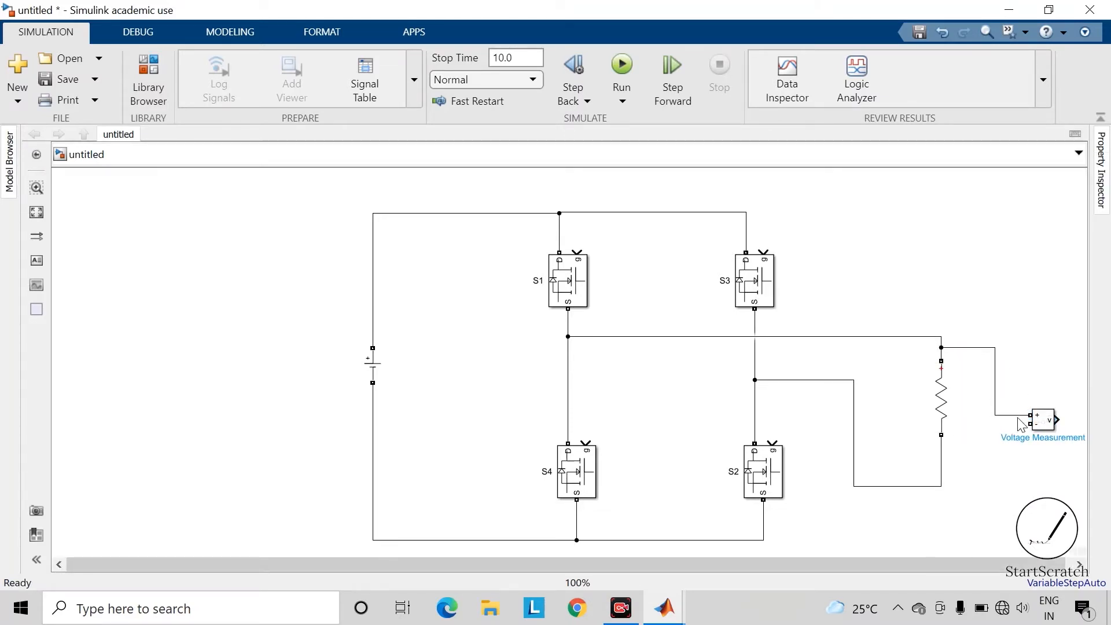
left_click_drag(1030, 422, 975, 458)
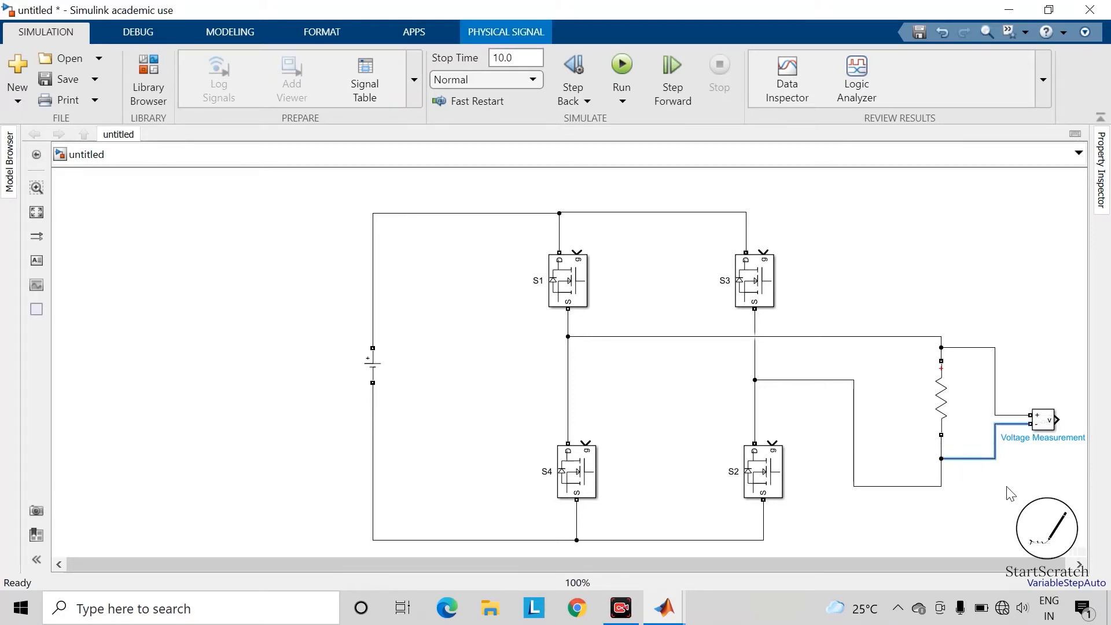
left_click(1006, 487)
- Copy the Voltage Measurement block below the bridge and connect its inputs across the DC source's upper and lower rails
left_click_drag(1041, 426, 498, 522)
scroll(1064, 420, "up", 2)
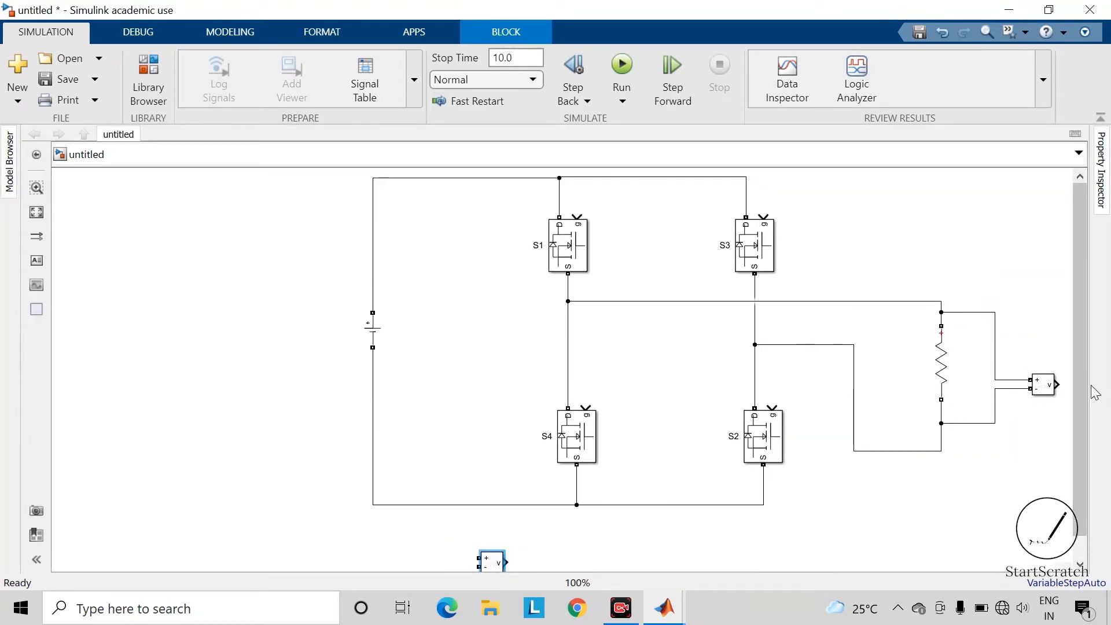
mouse_move(491, 569)
left_mouse_down()
mouse_move(495, 553)
mouse_move(454, 463)
mouse_move(463, 241)
mouse_move(453, 189)
mouse_move(442, 249)
left_mouse_up()
left_click(474, 545)
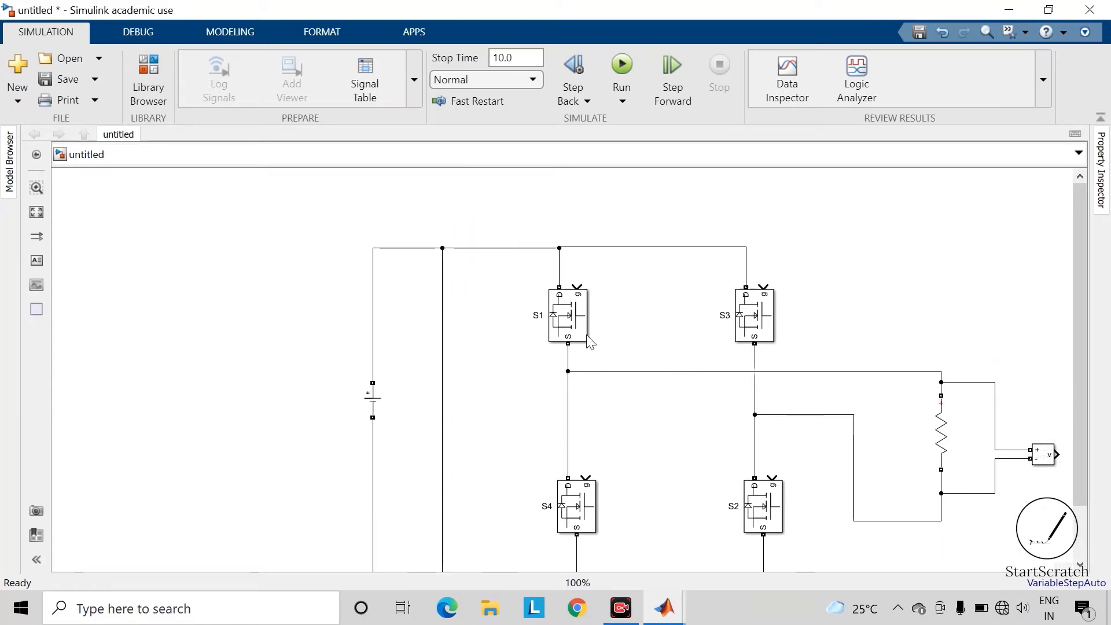
scroll(1082, 486, "down", 3)
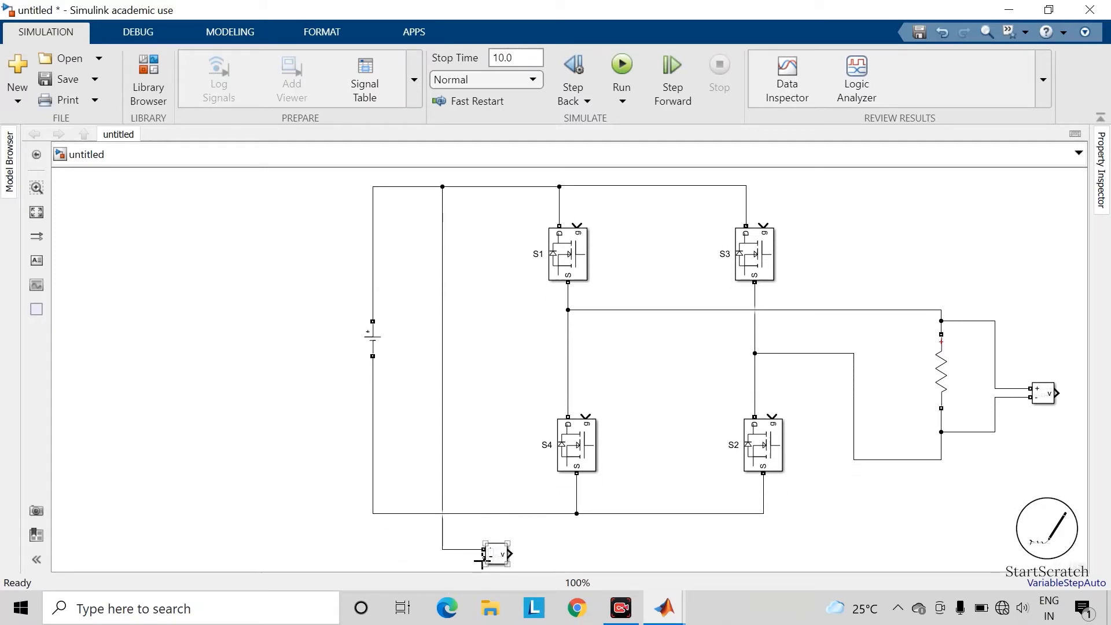
left_click_drag(483, 559, 410, 513)
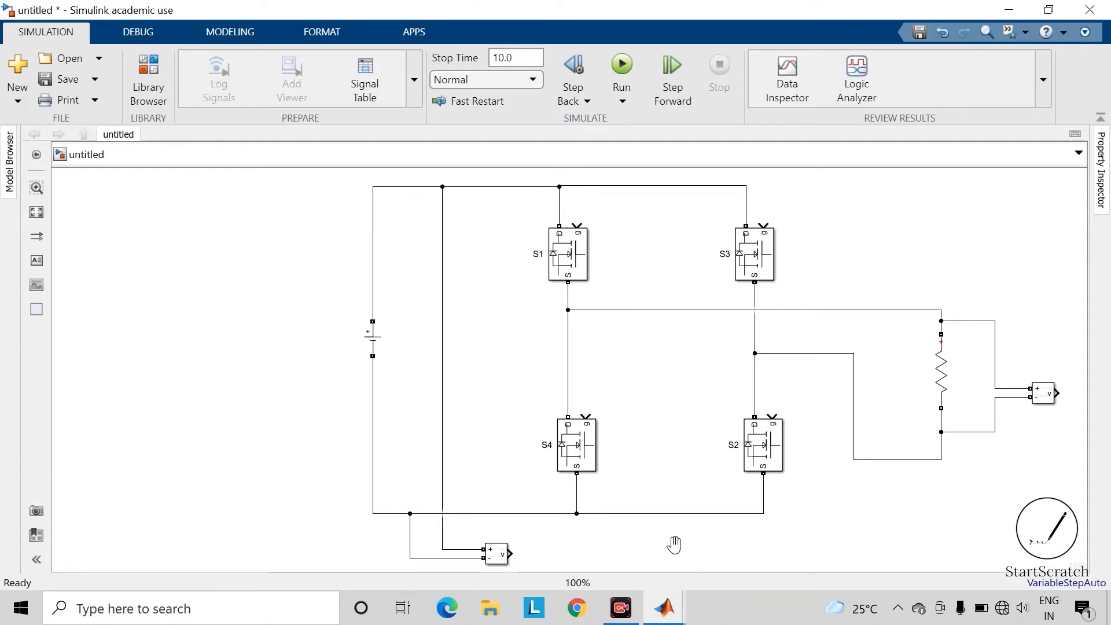
- Add a Scope block beyond the load's Voltage Measurement block
key("space")
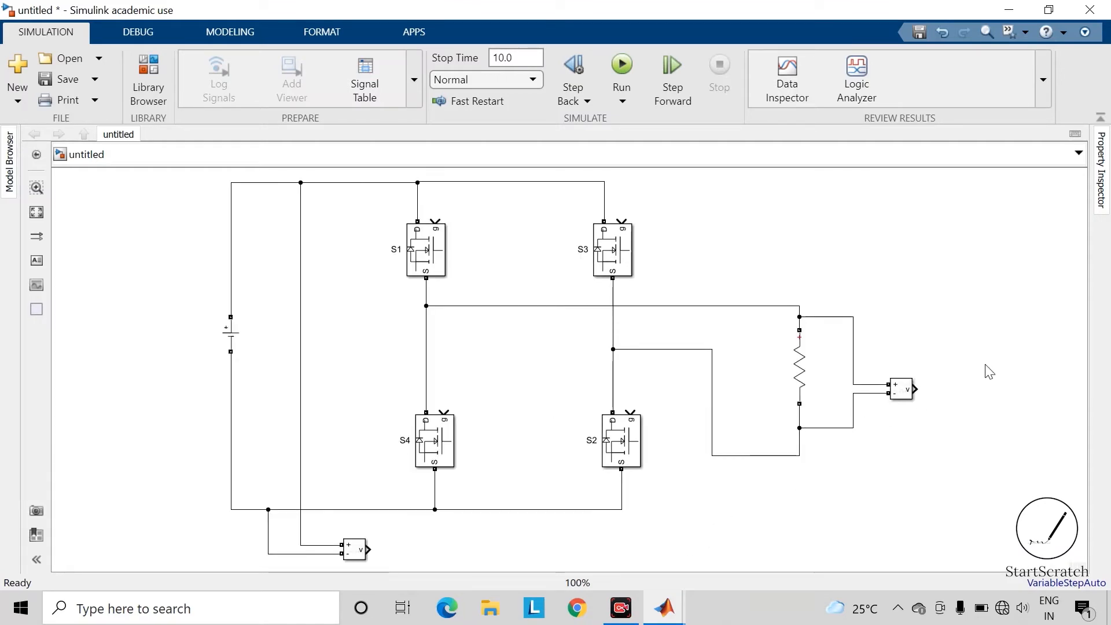
double_click(988, 379)
type("scp")
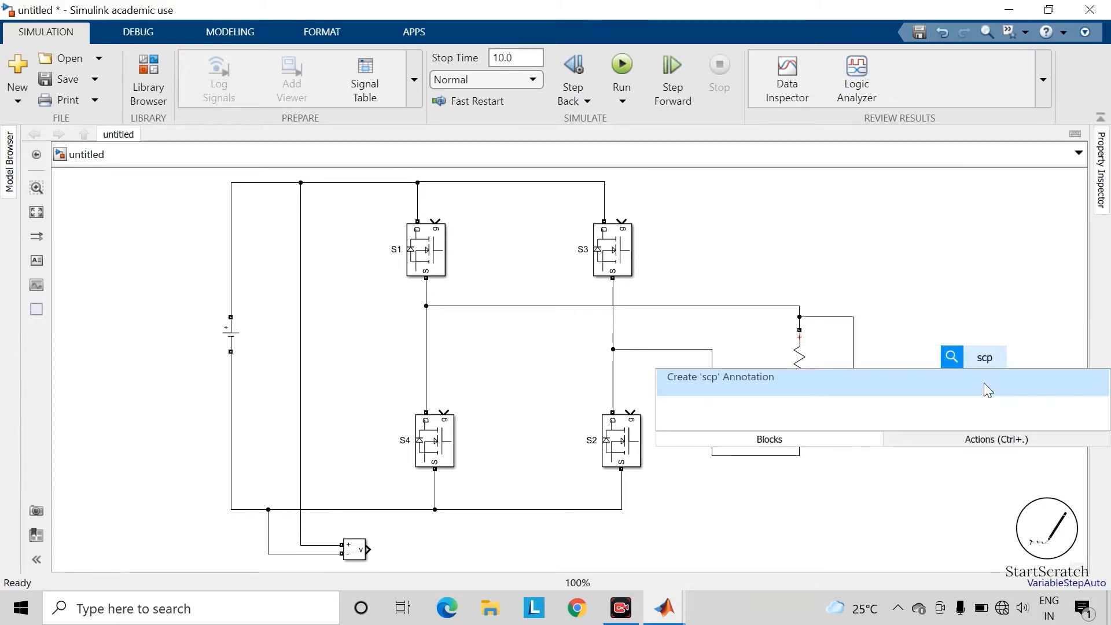
key("BackSpace")
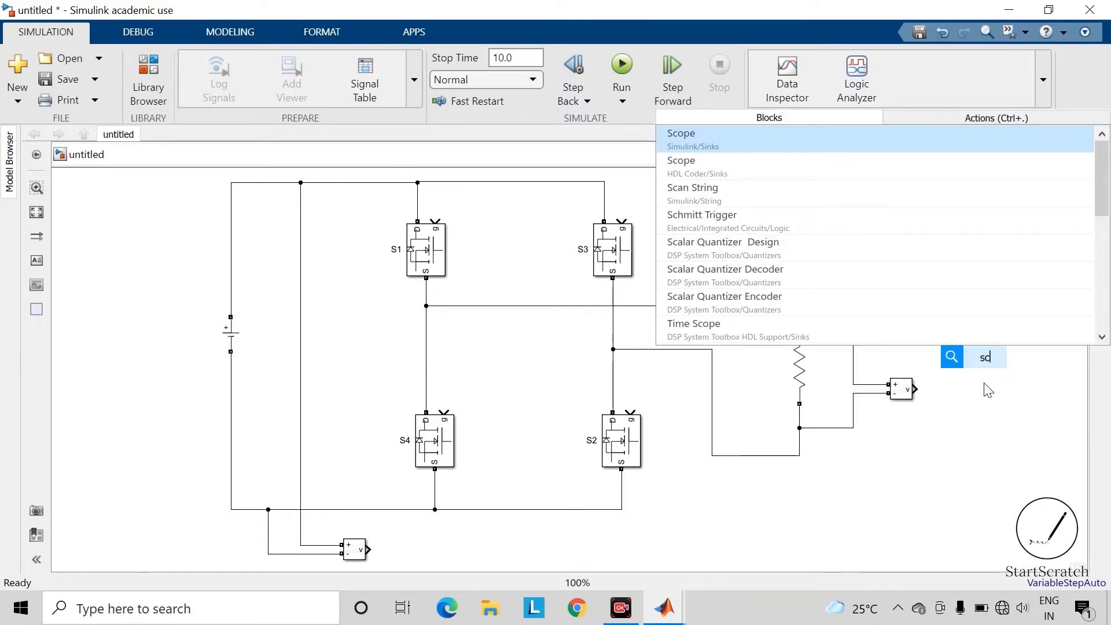
key("Return")
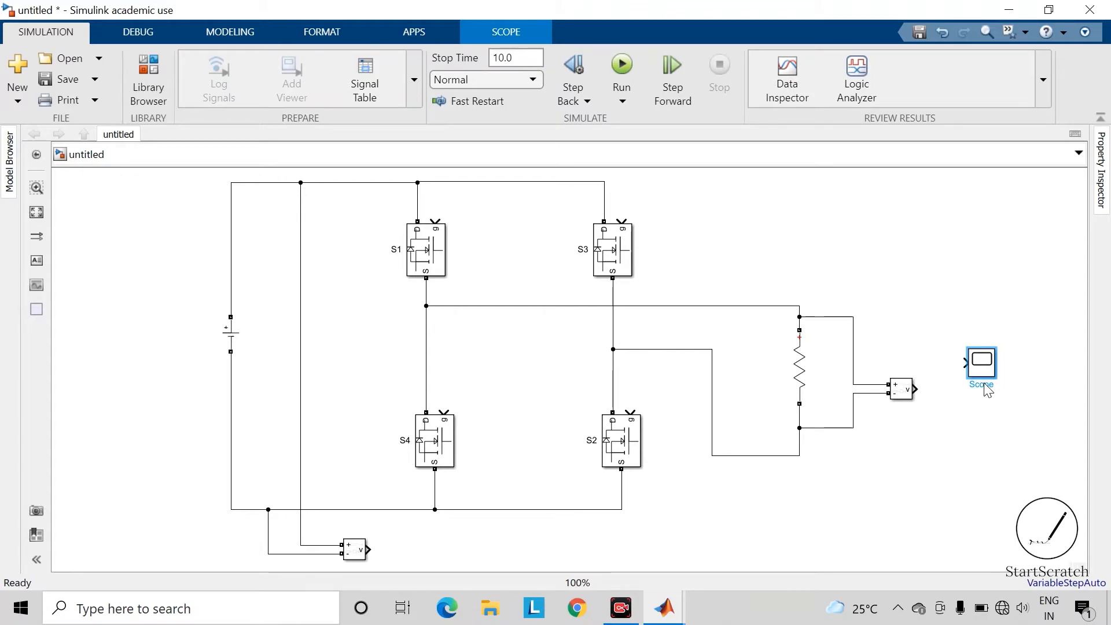
- Configure the Scope with 2 input ports and a layout of two stacked displays
double_click(990, 375)
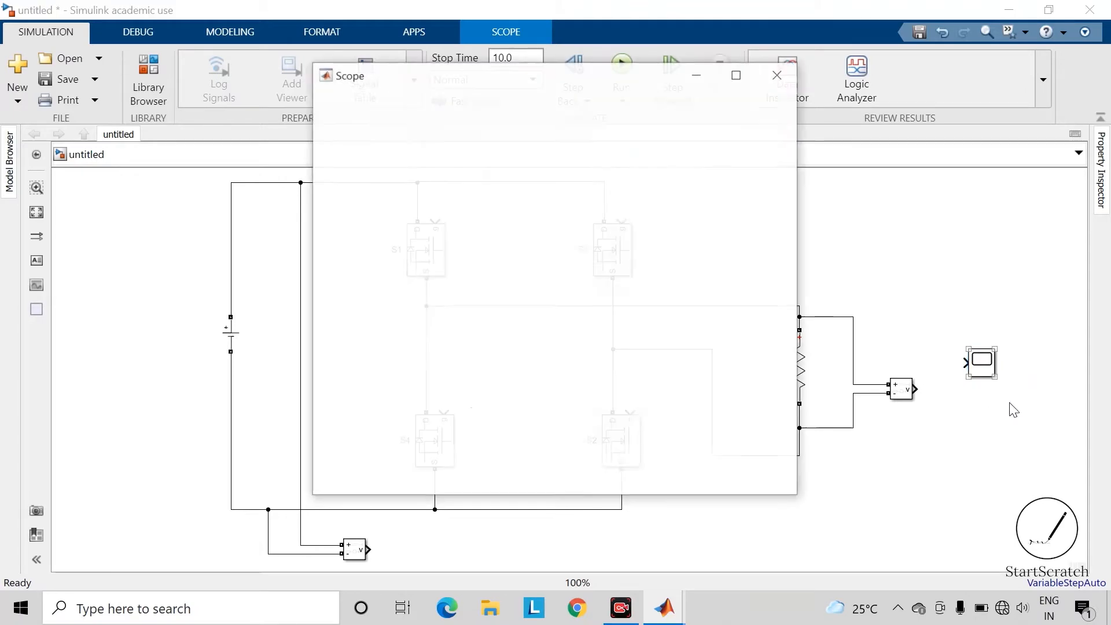
left_click(337, 119)
left_click(333, 138)
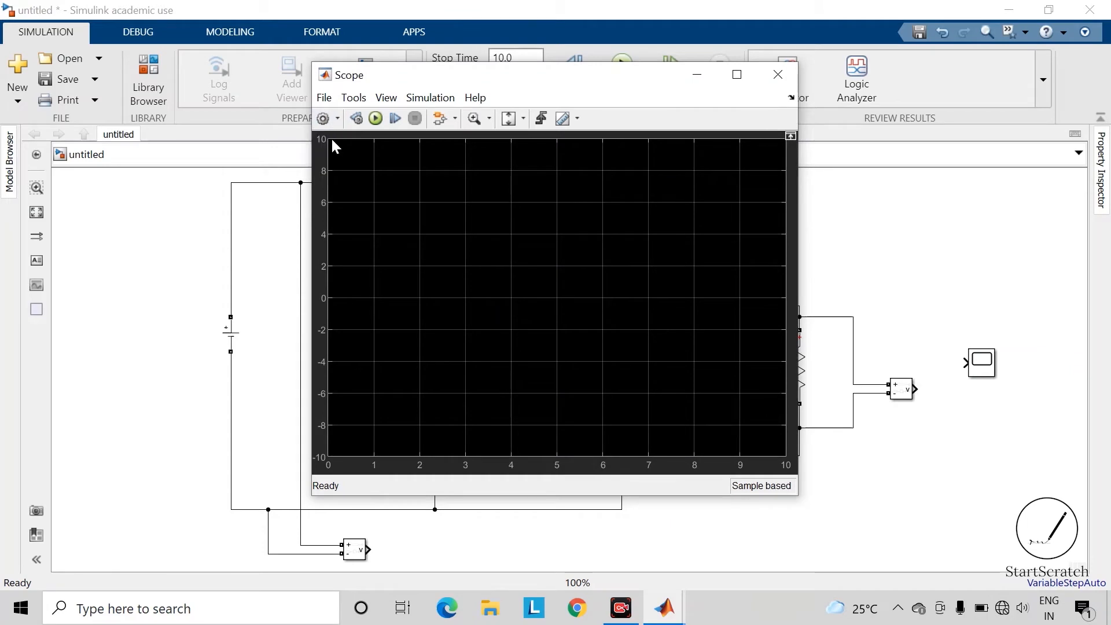
double_click(574, 262)
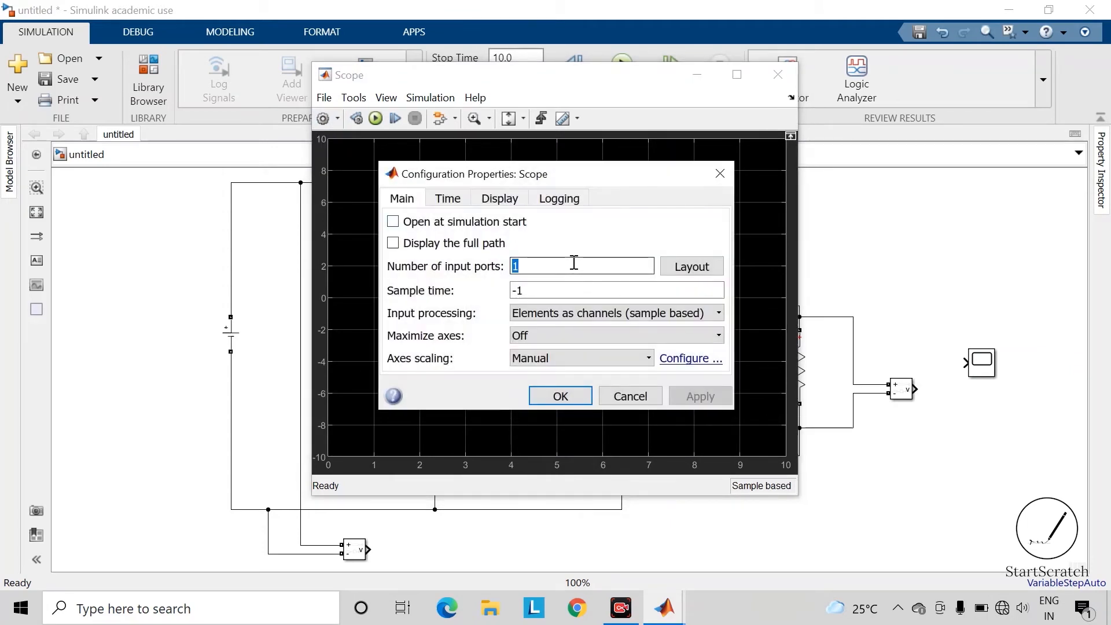
type("2")
left_click(693, 267)
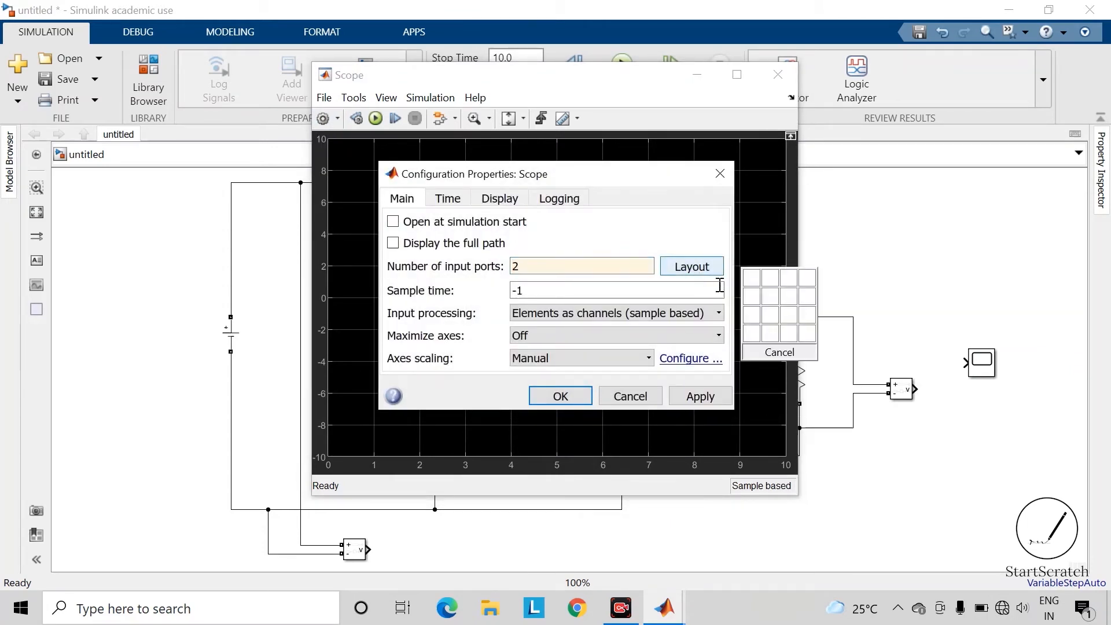
left_click(760, 306)
left_click(710, 398)
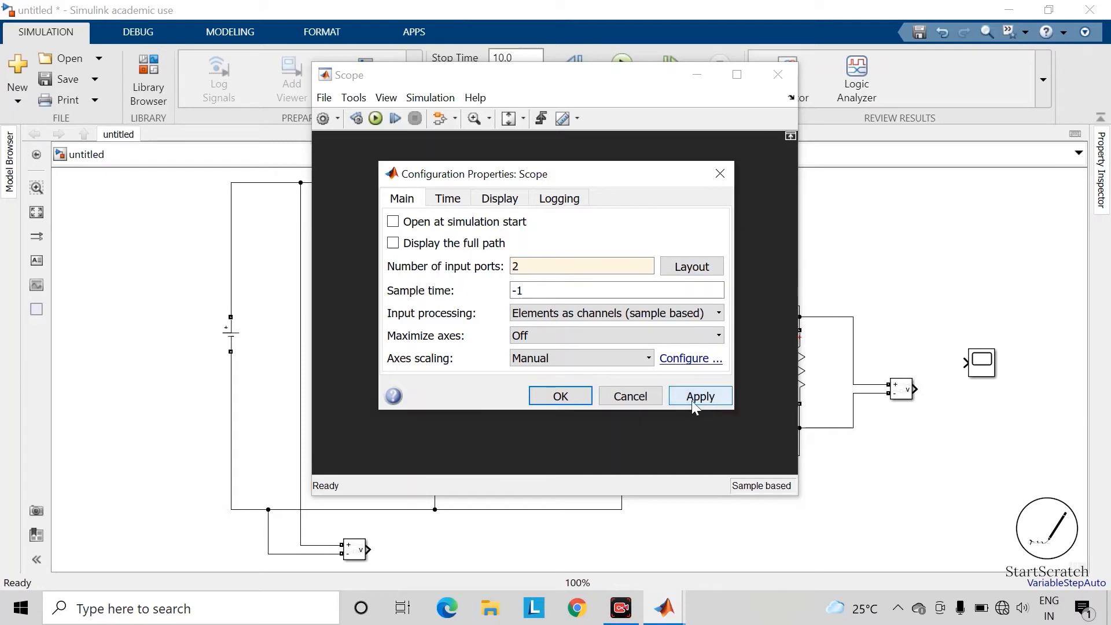
left_click(561, 397)
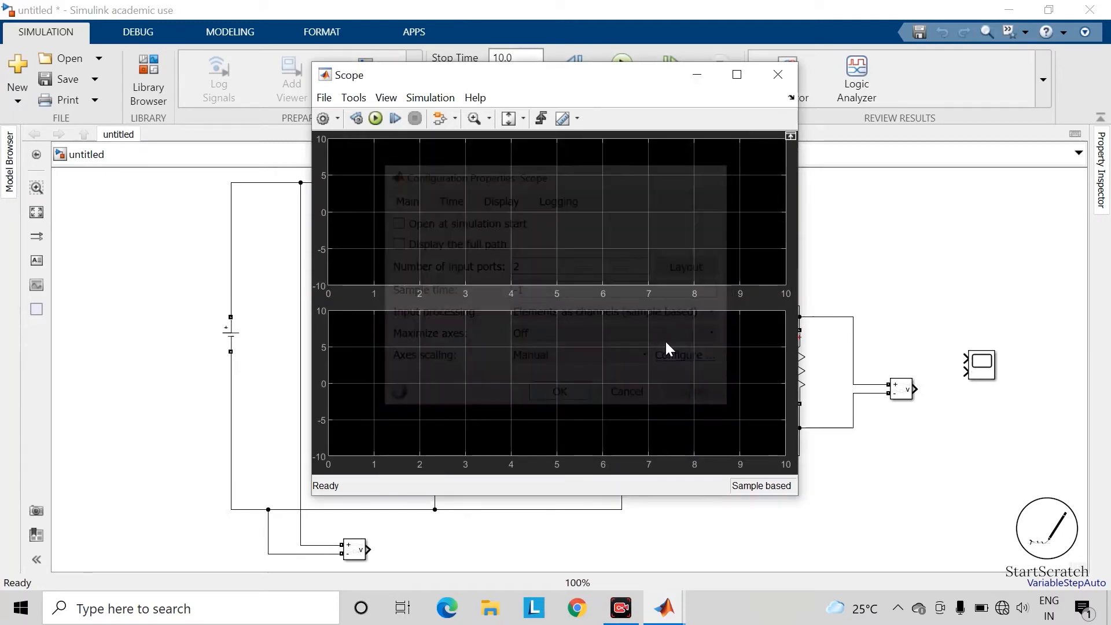
left_click(778, 74)
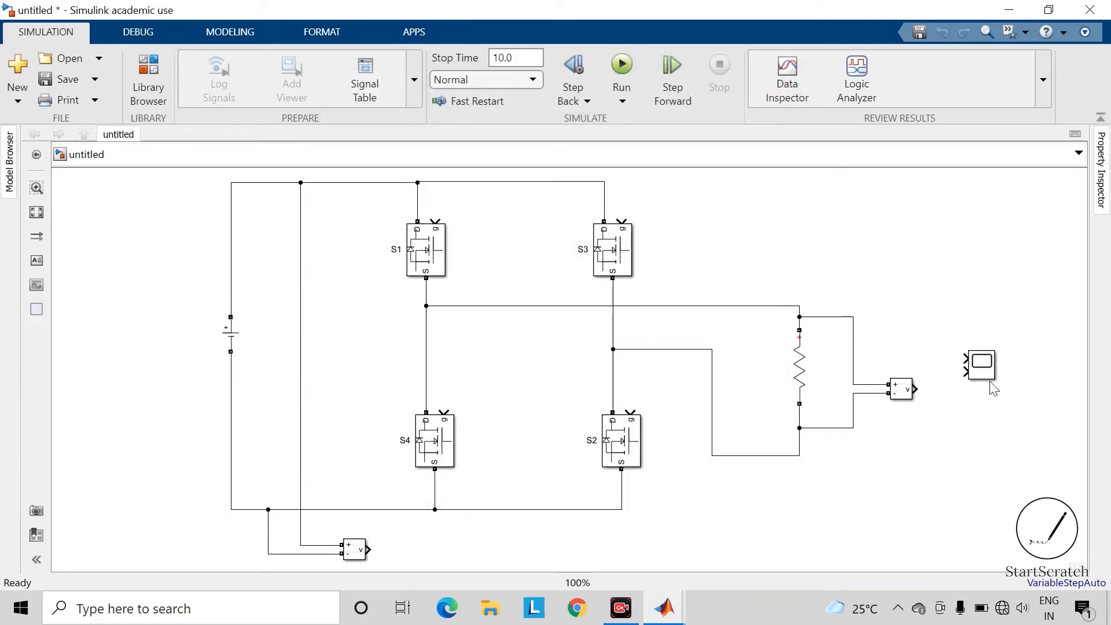
- Enlarge the Scope block and connect the DC source's Voltage Measurement output to its upper input
left_click(991, 376)
left_click_drag(995, 377, 1044, 397)
left_click_drag(374, 550, 983, 309)
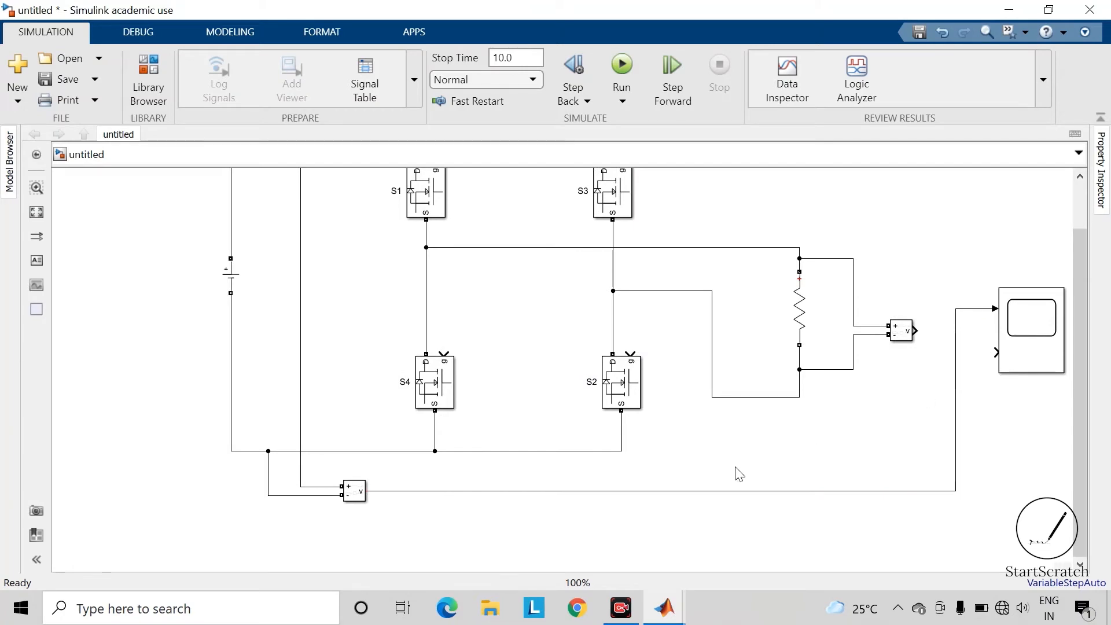
- Label the signal from the DC source's Voltage Measurement block I/P
left_click(636, 492)
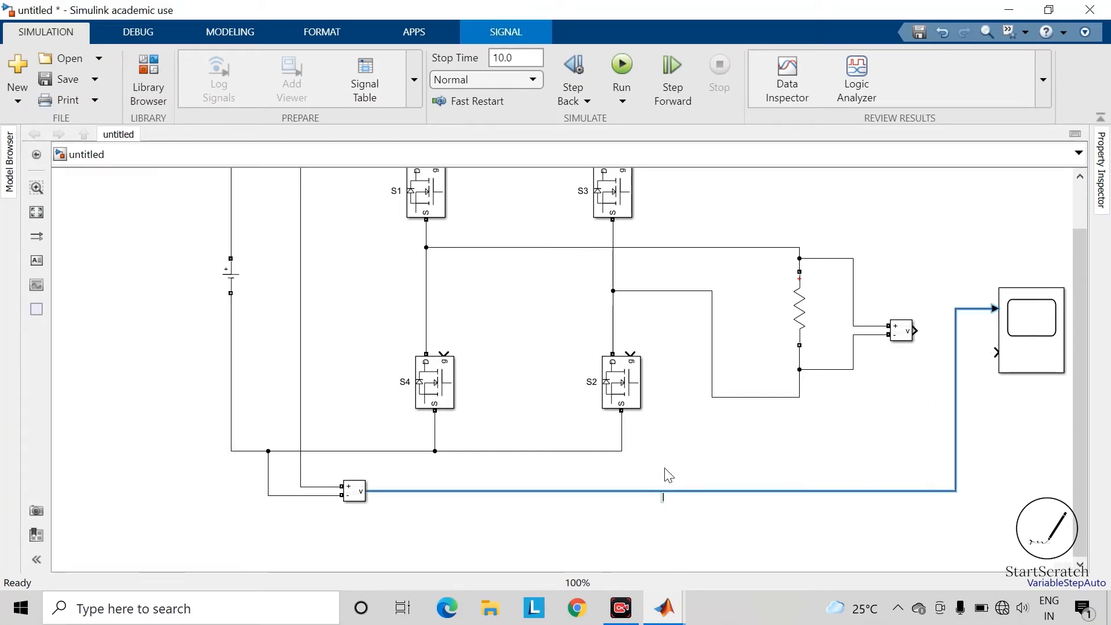
type("I/P")
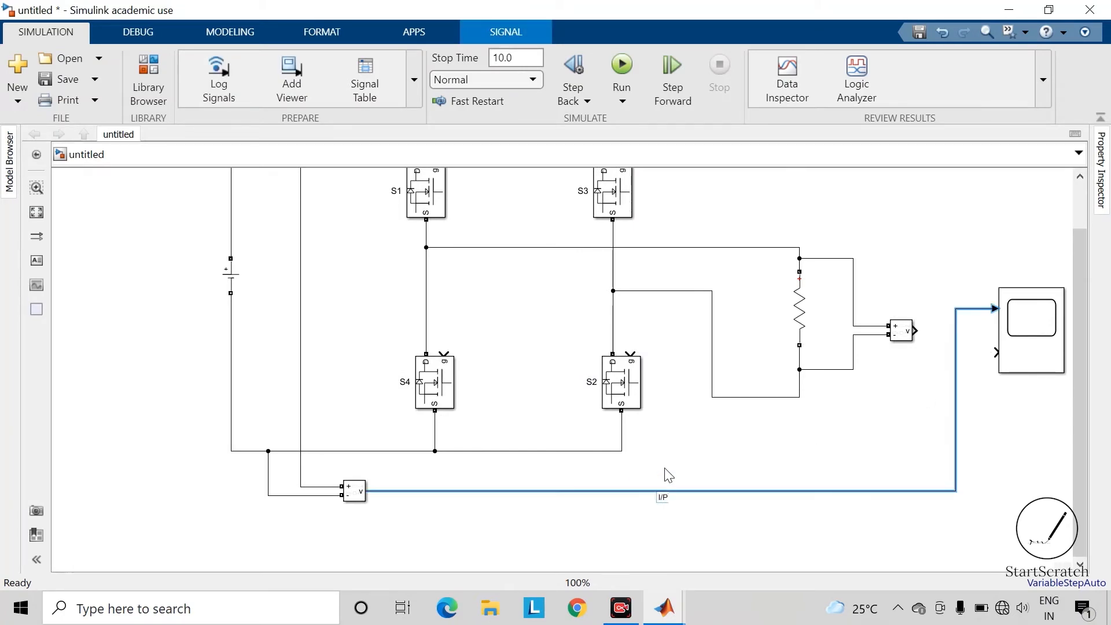
left_click(749, 446)
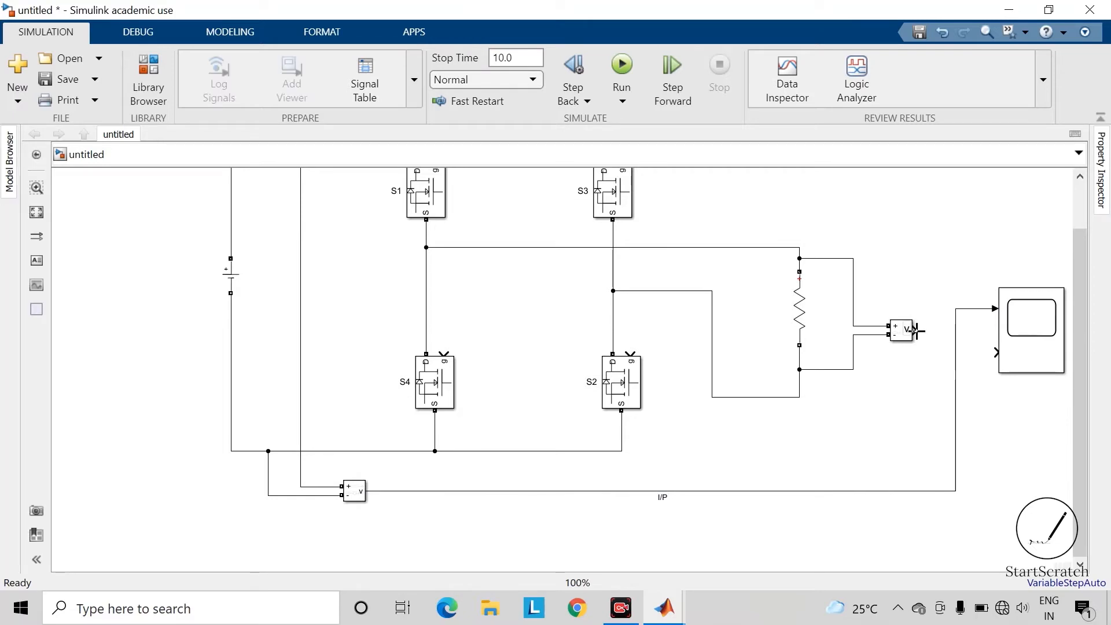
- Connect the load's Voltage Measurement output to the Scope's lower input and label that signal O/P
left_click_drag(916, 331, 1003, 363)
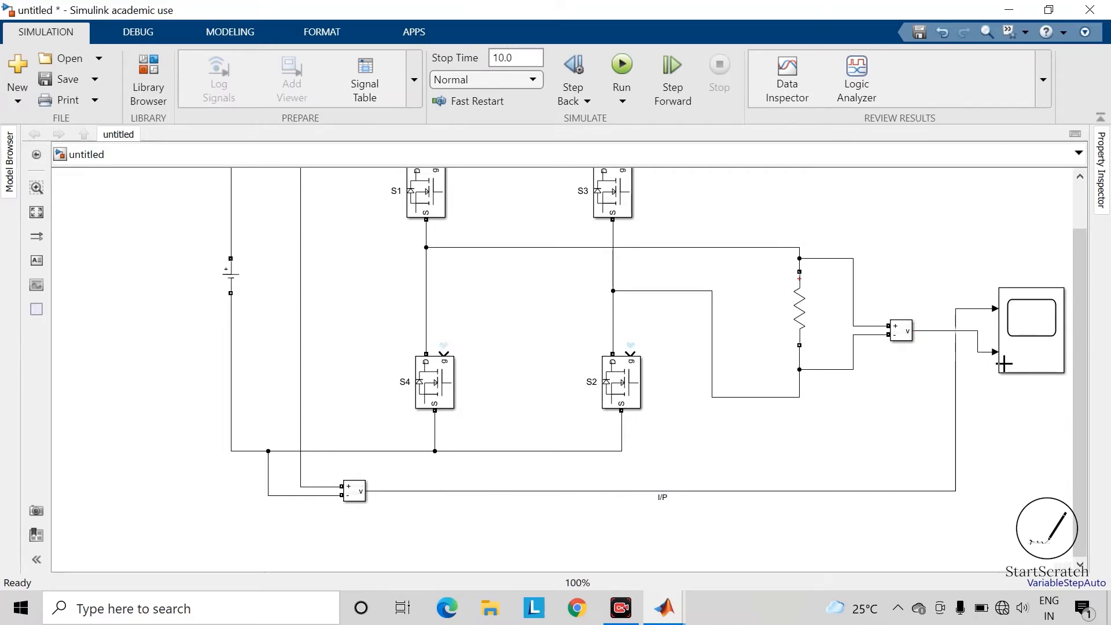
double_click(948, 335)
type("O")
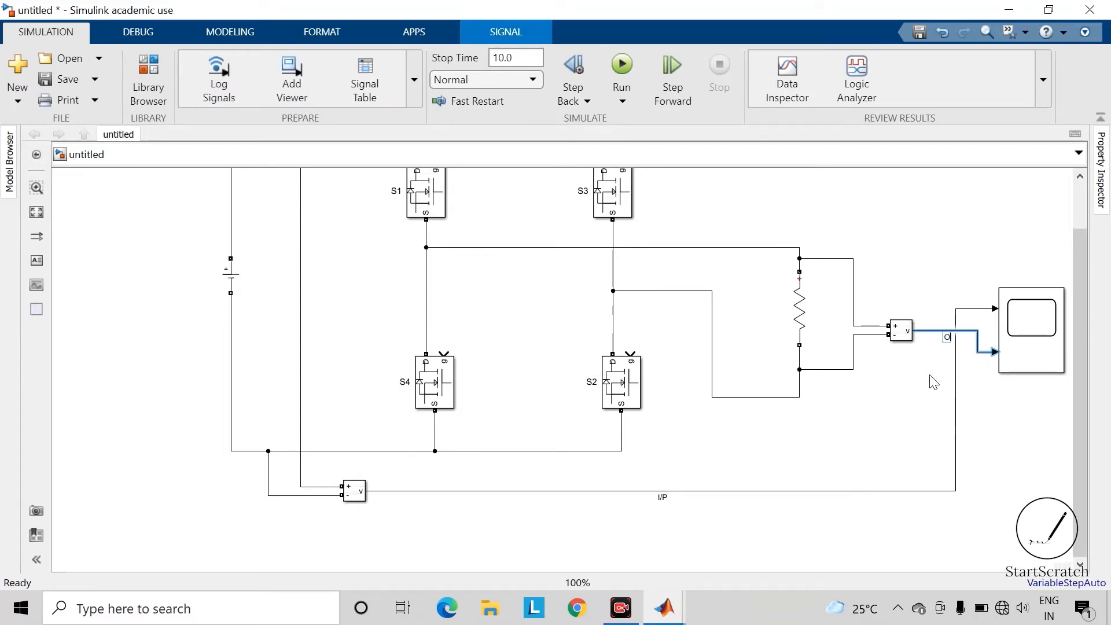
type("/P")
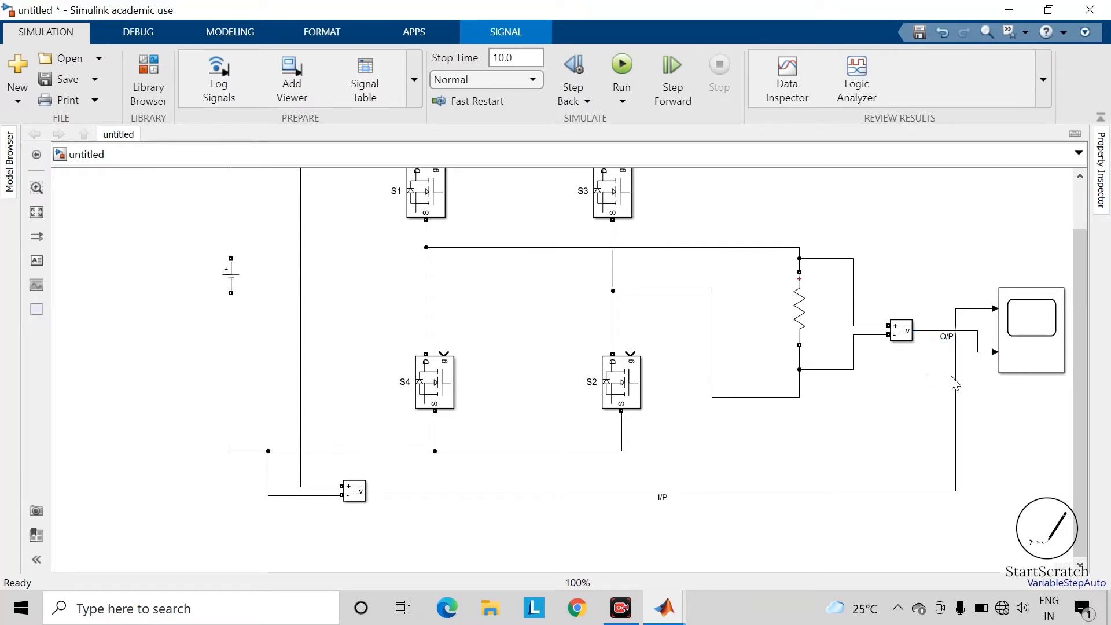
left_click(952, 377)
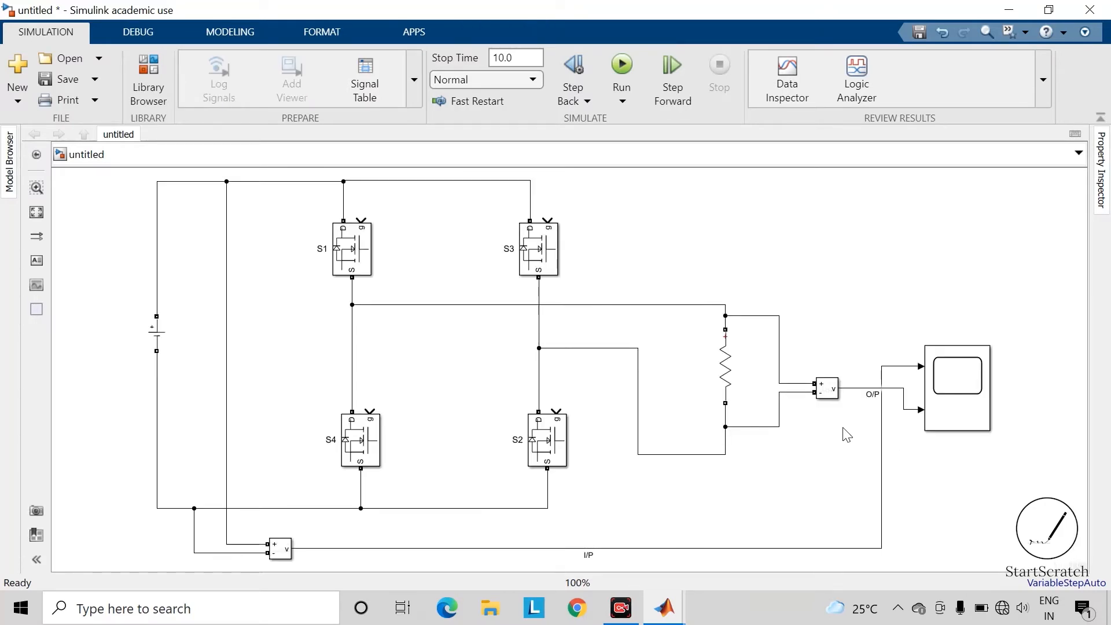
- Add a Pulse Generator block from Simulink/Sources beside MOSFET S1, just below the upper rail
double_click(260, 212)
type("pul")
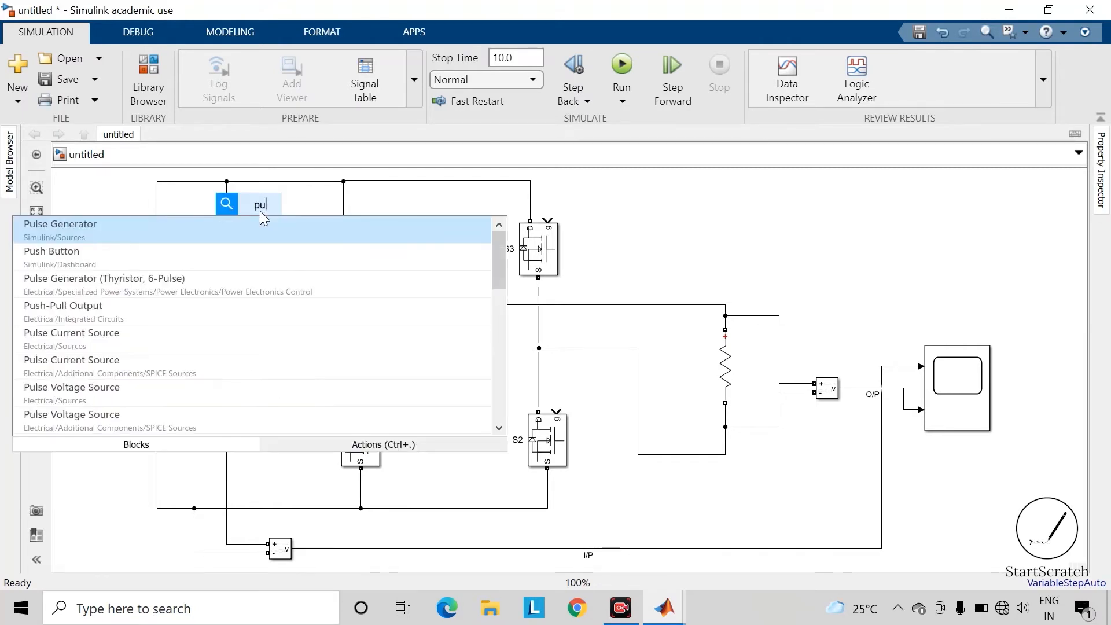
type("se")
key("Return")
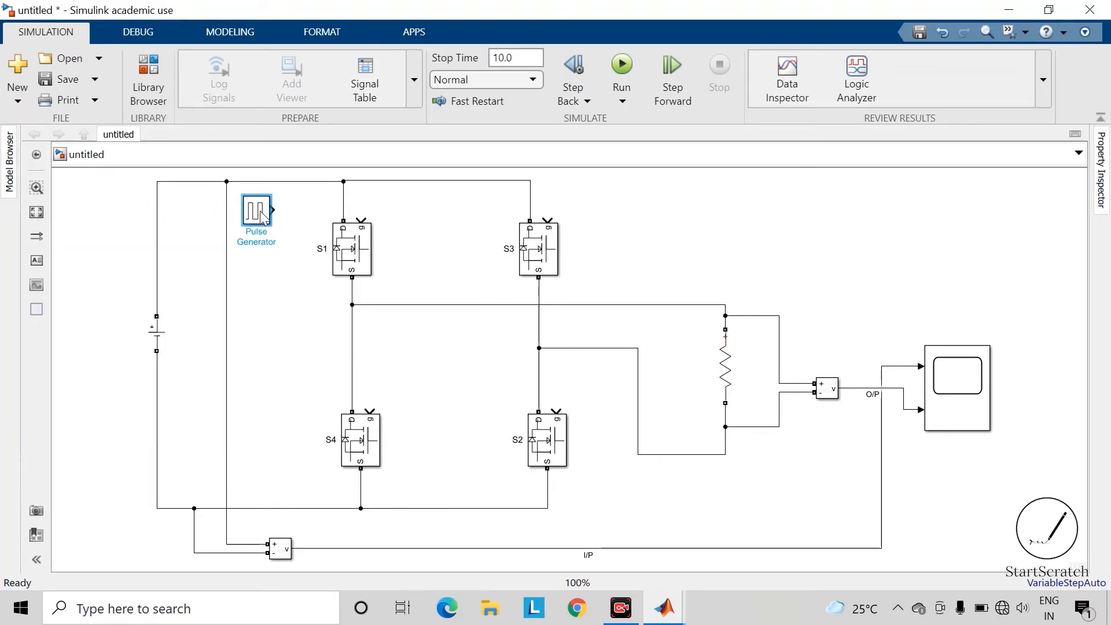
- Set the Pulse Generator's period to 1/50 s and its pulse width to 50 % of the period
double_click(261, 216)
scroll(505, 377, "down", 3)
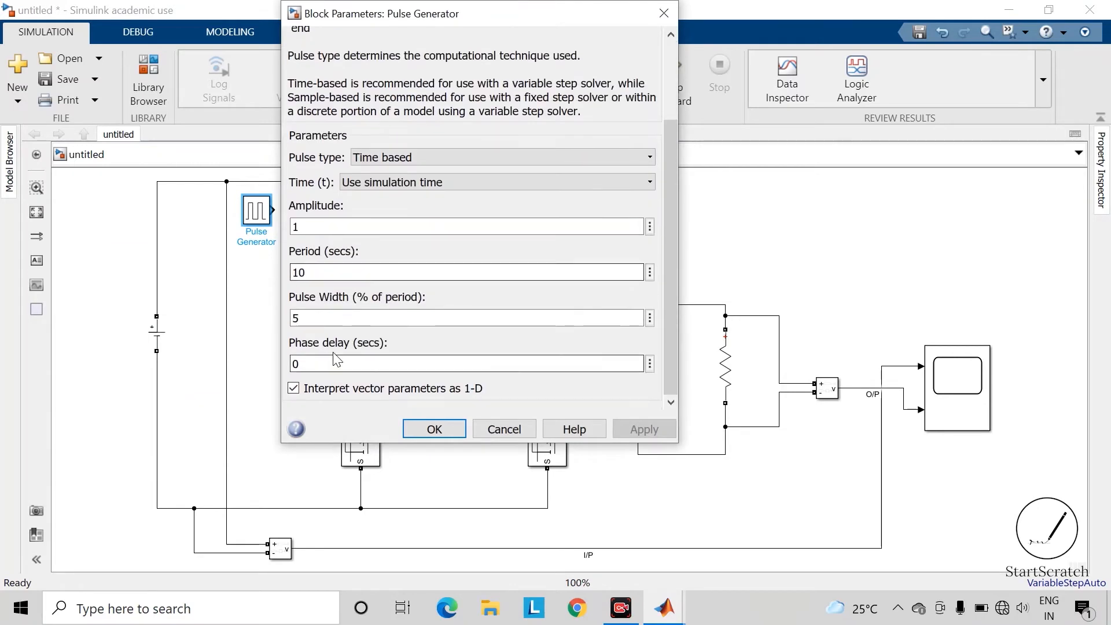
double_click(334, 271)
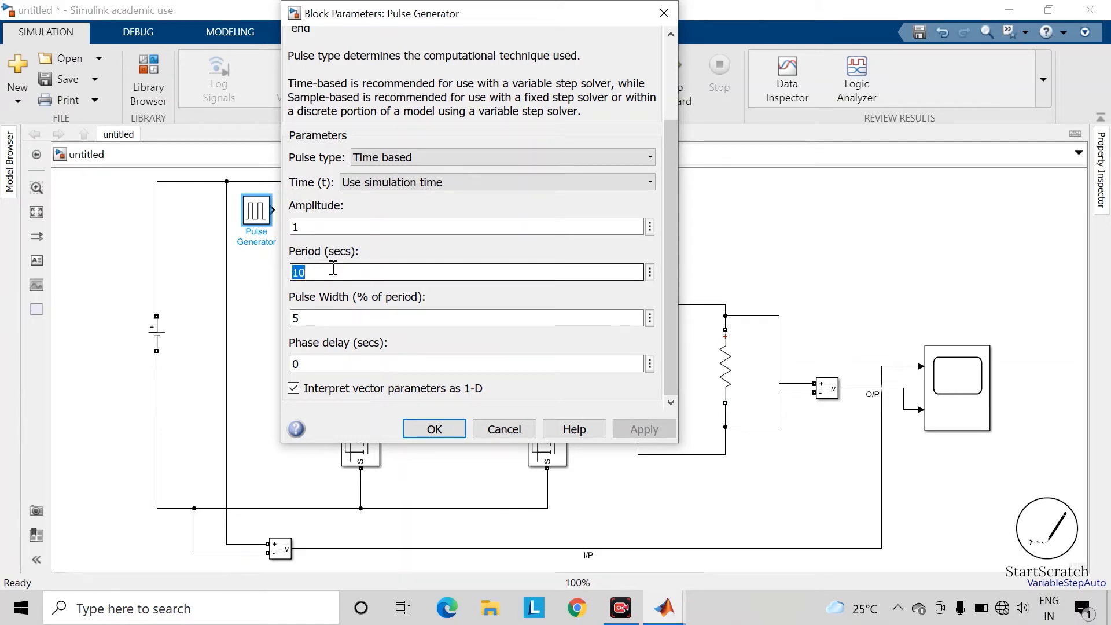
type("1")
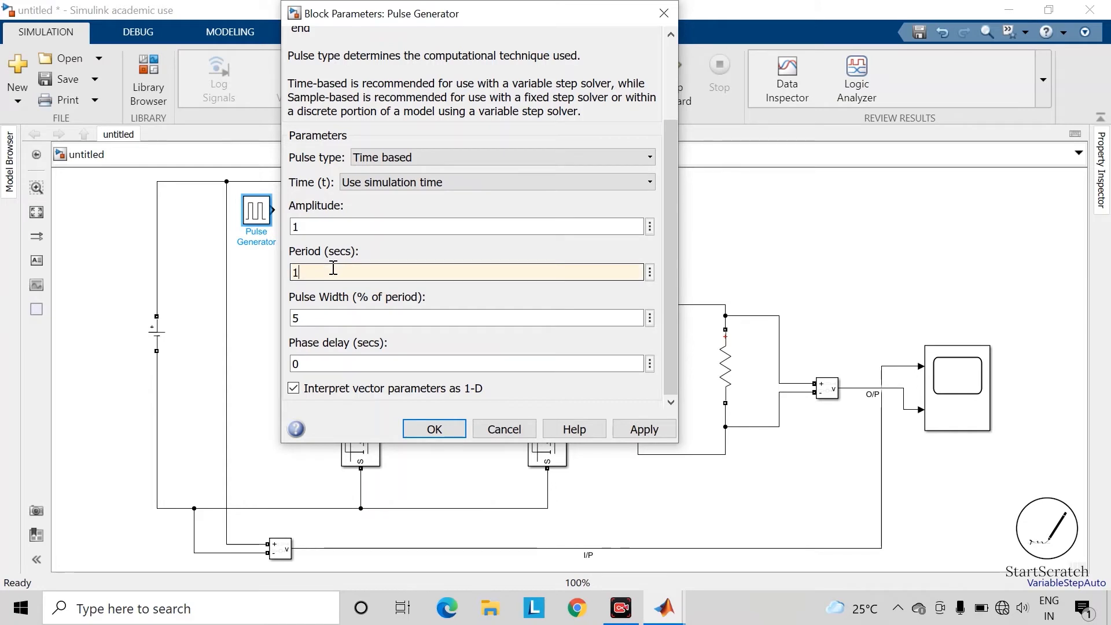
type("/50")
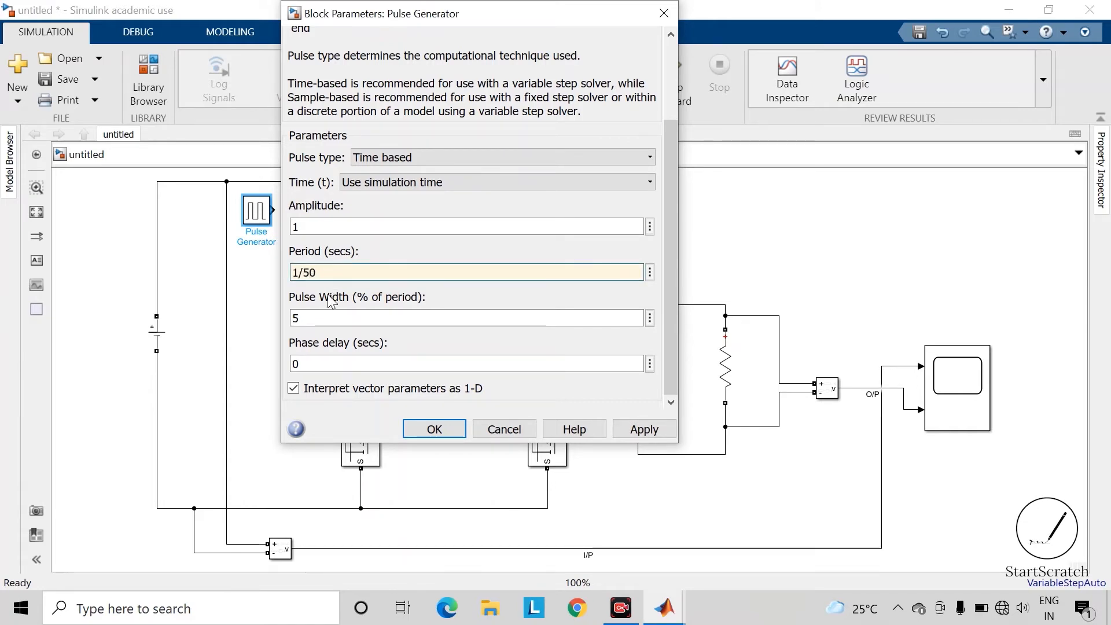
double_click(319, 316)
left_click(319, 316)
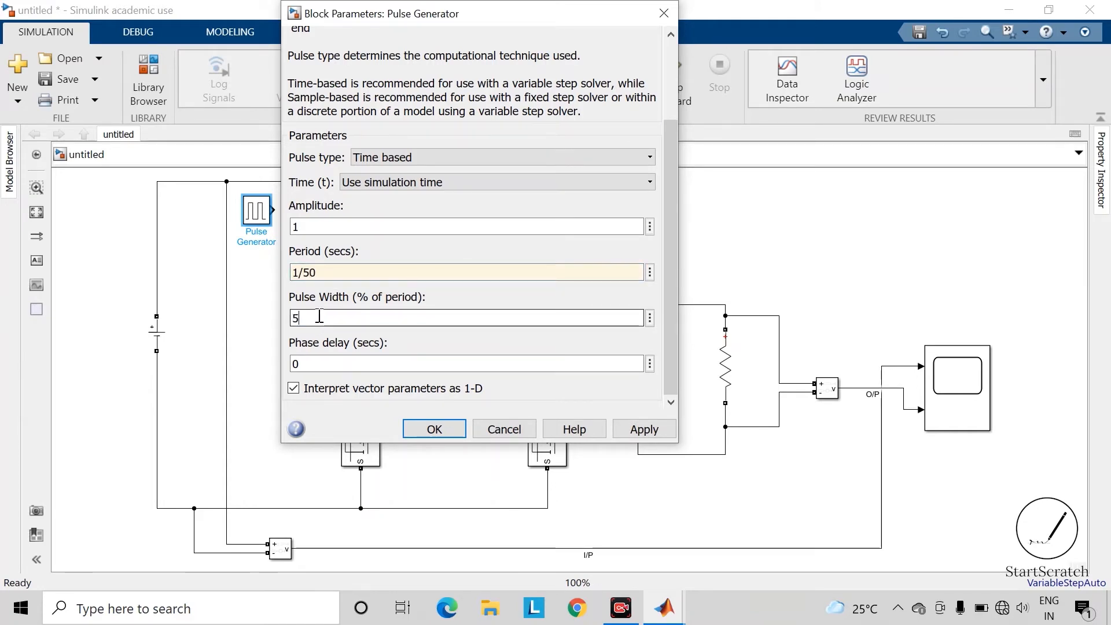
type("0")
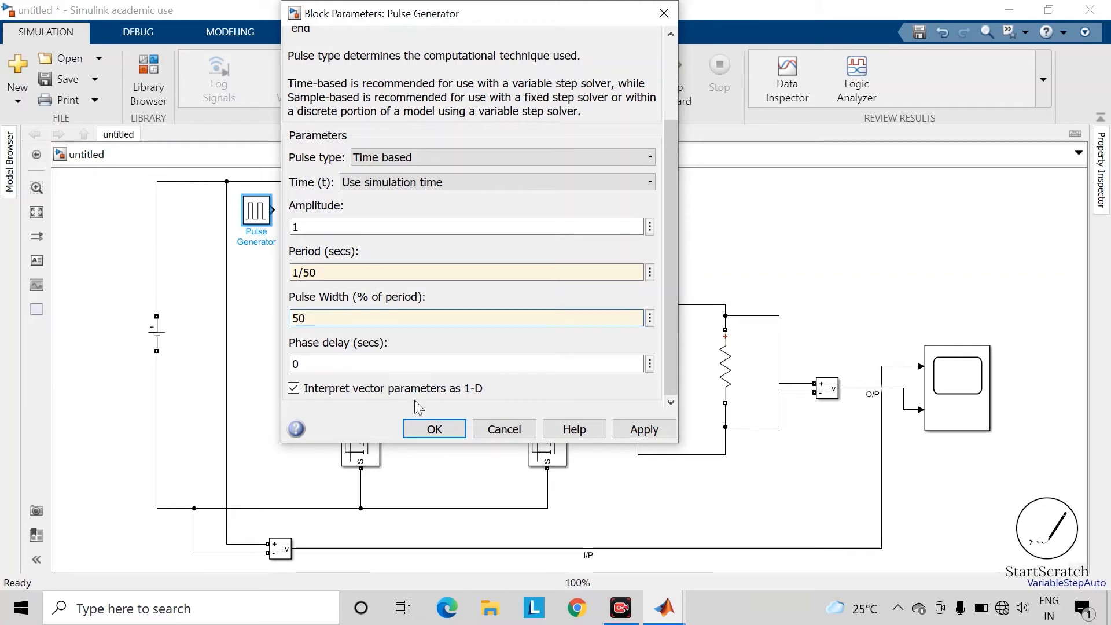
left_click(663, 434)
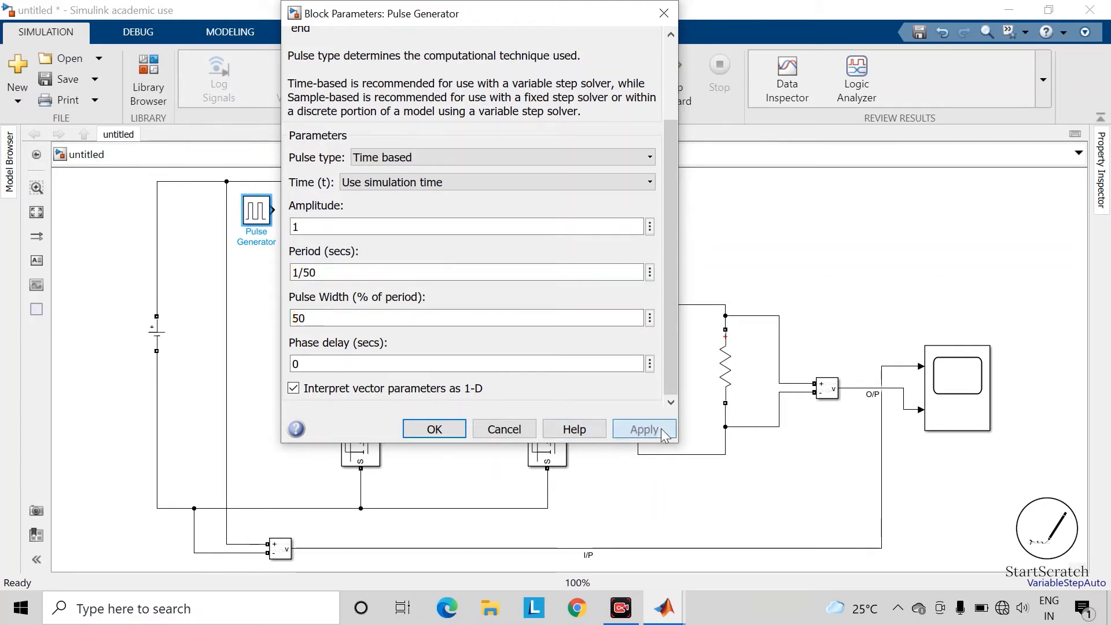
left_click(433, 429)
left_click(449, 454)
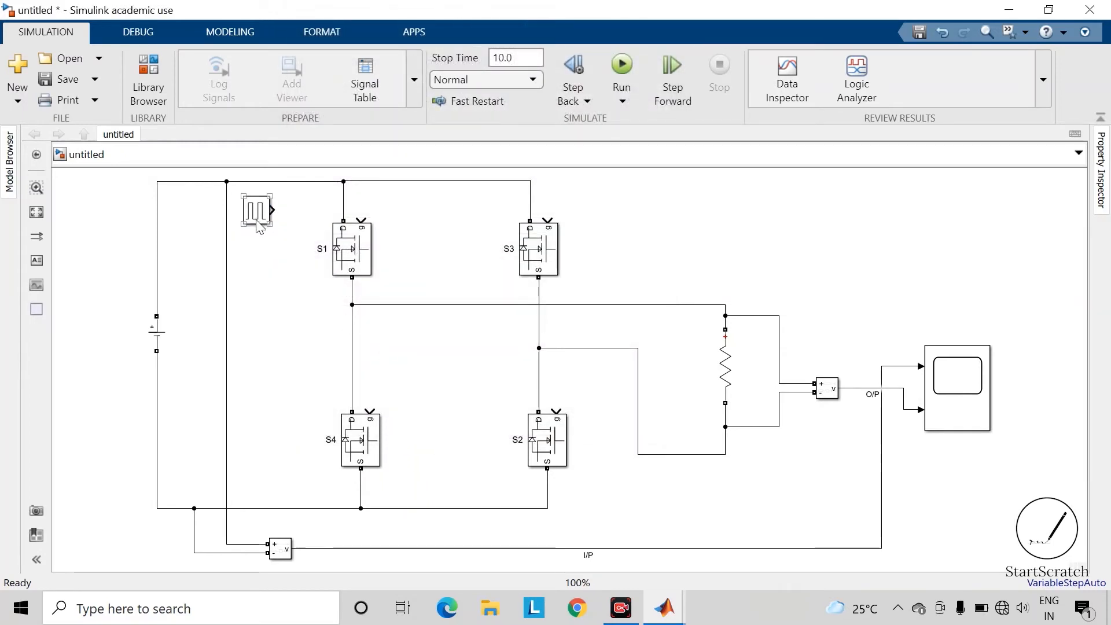
- Connect the Pulse Generator to S1's gate, and connect a copy placed beside S2 to S2's gate
left_click_drag(259, 226, 361, 221)
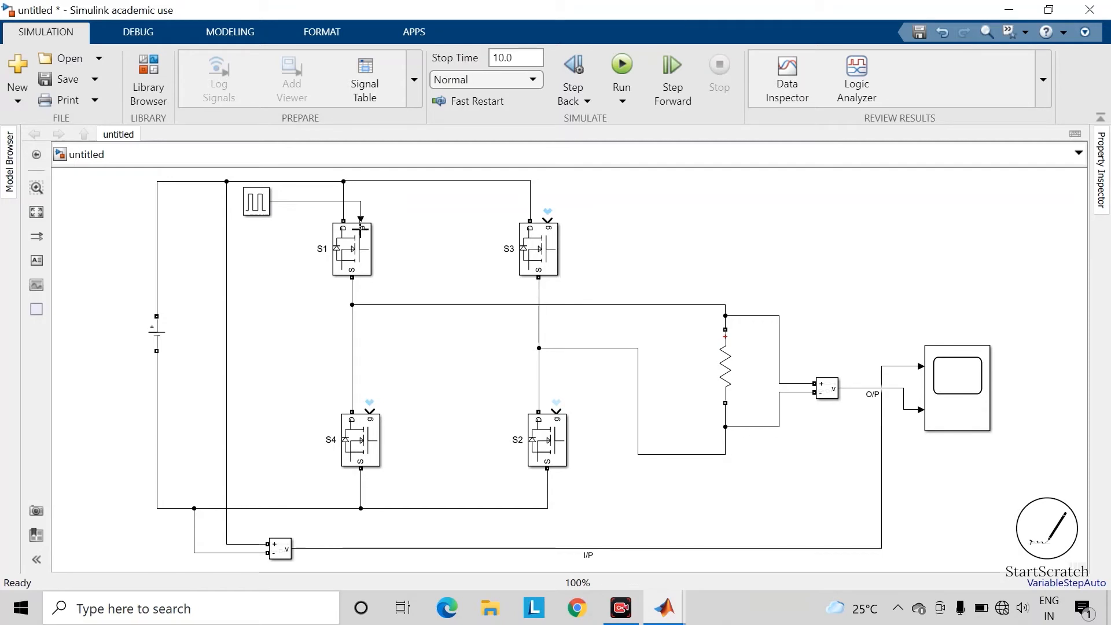
left_click(373, 252)
left_click(256, 204)
left_click_drag(256, 203, 556, 413)
left_click(372, 375)
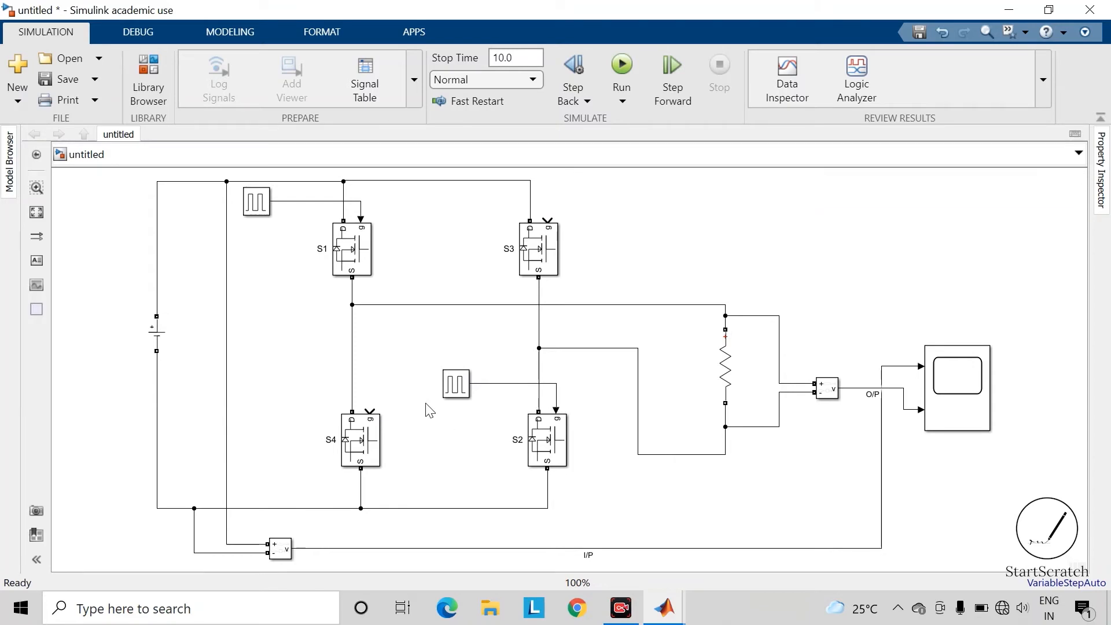
- Review the period, pulse width and phase delay of the Pulse Generator driving S2
left_click(454, 392)
double_click(455, 387)
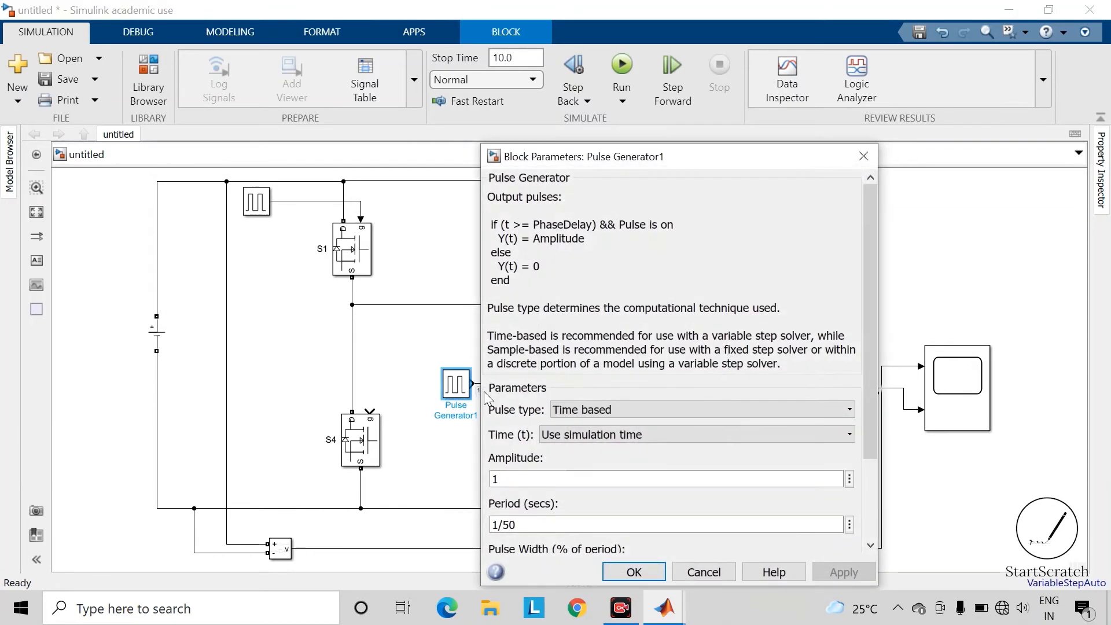
scroll(549, 439, "down", 3)
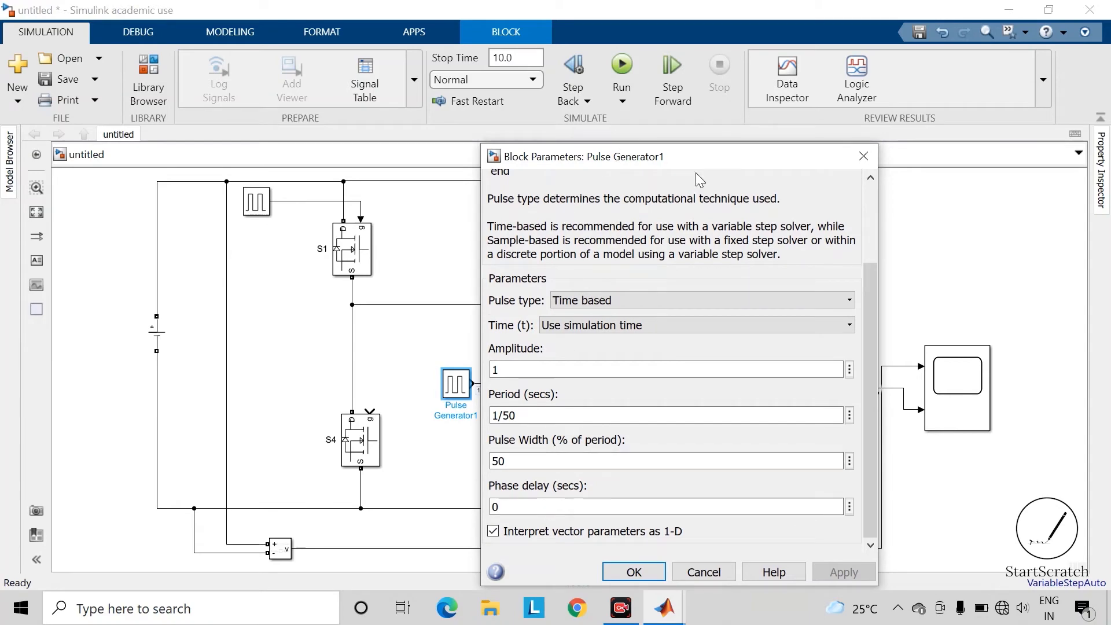
left_click_drag(717, 164, 423, 134)
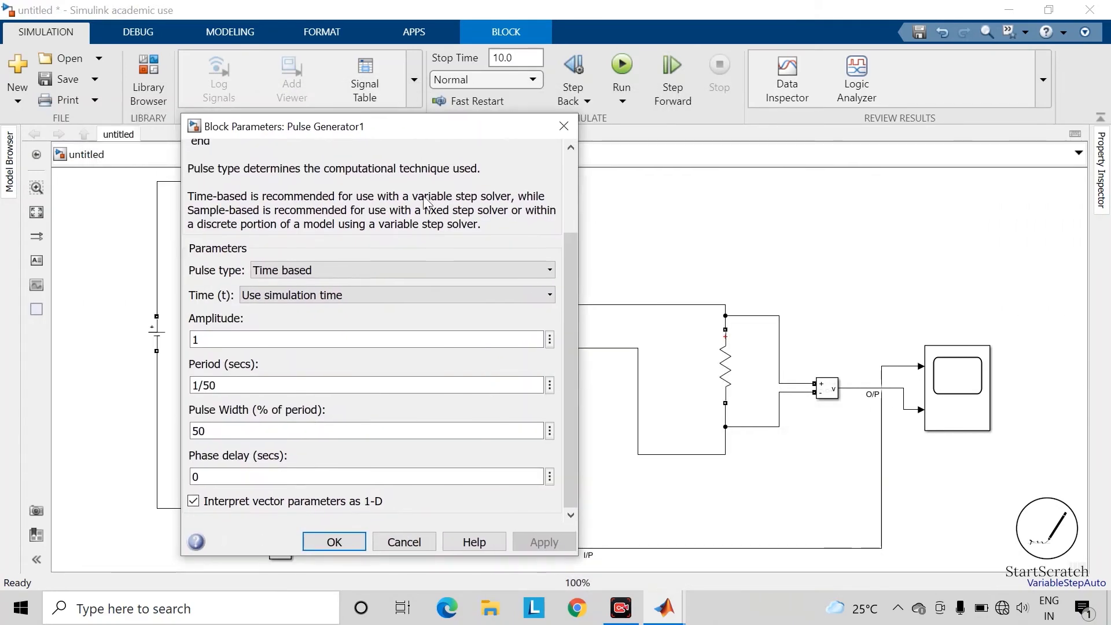
left_click(343, 543)
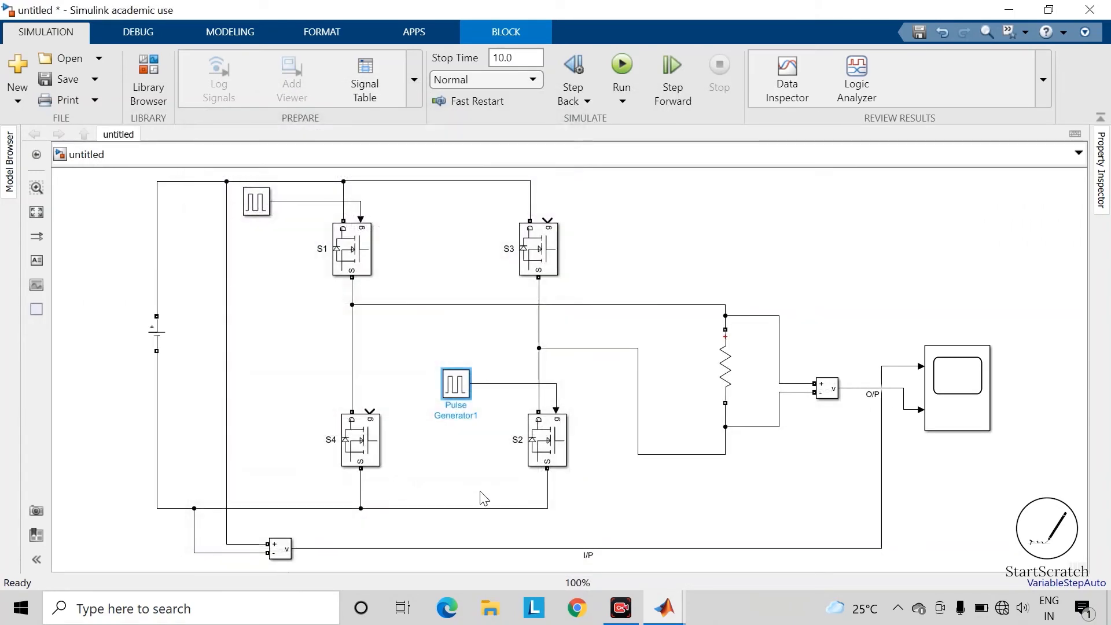
- Copy S2's Pulse Generator to a spot beside S3 and rotate the copy 180° so its output faces S3
left_click(483, 490)
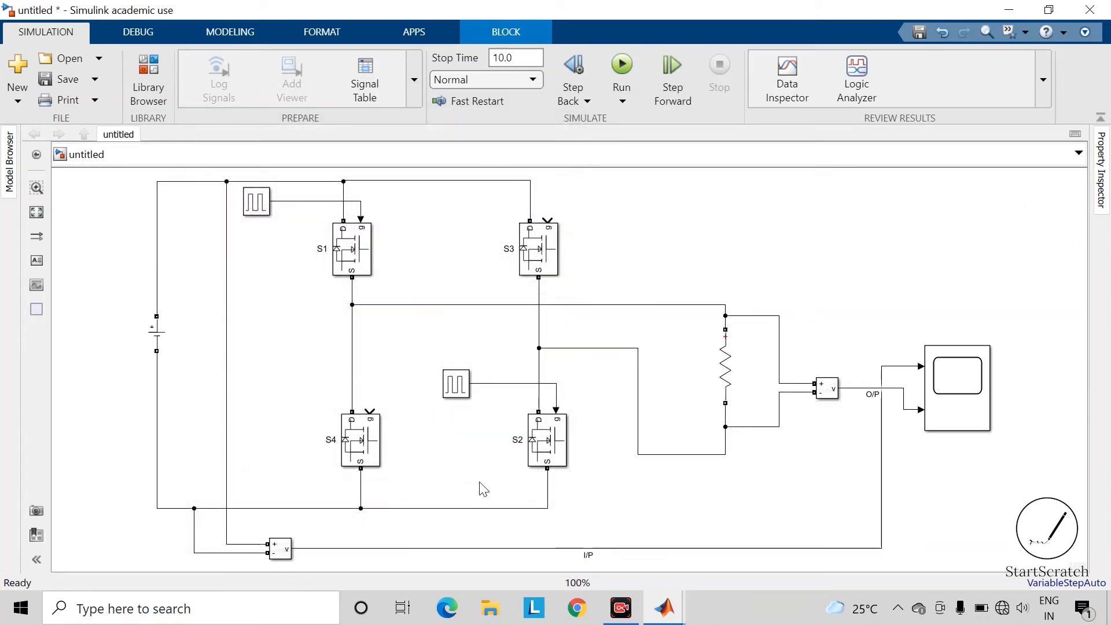
left_click(453, 395)
left_click_drag(453, 395, 618, 226)
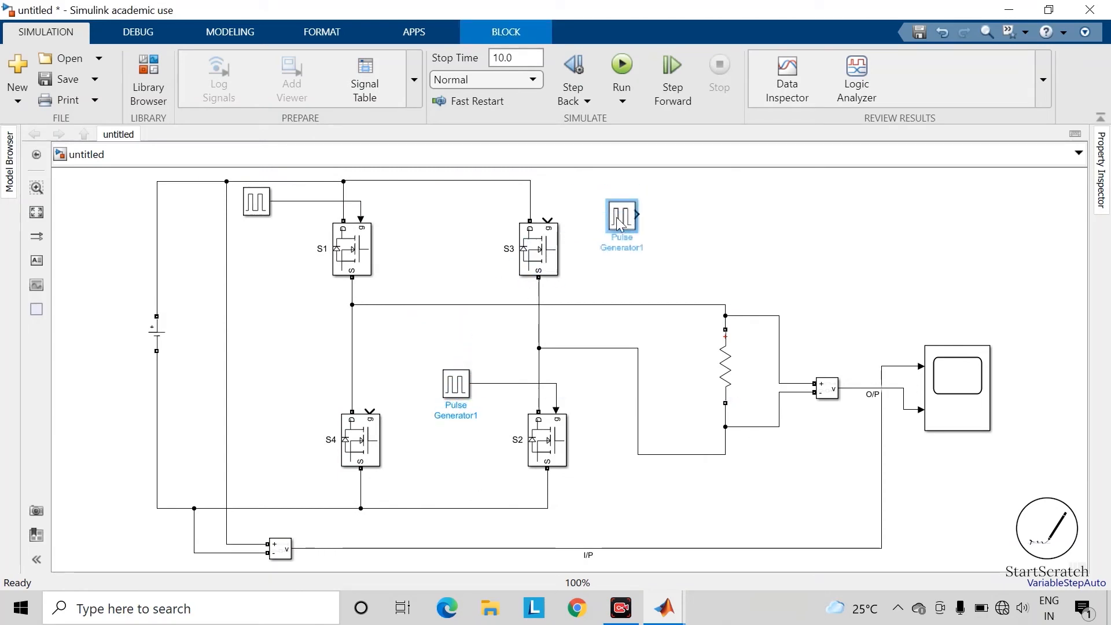
key("ctrl+r")
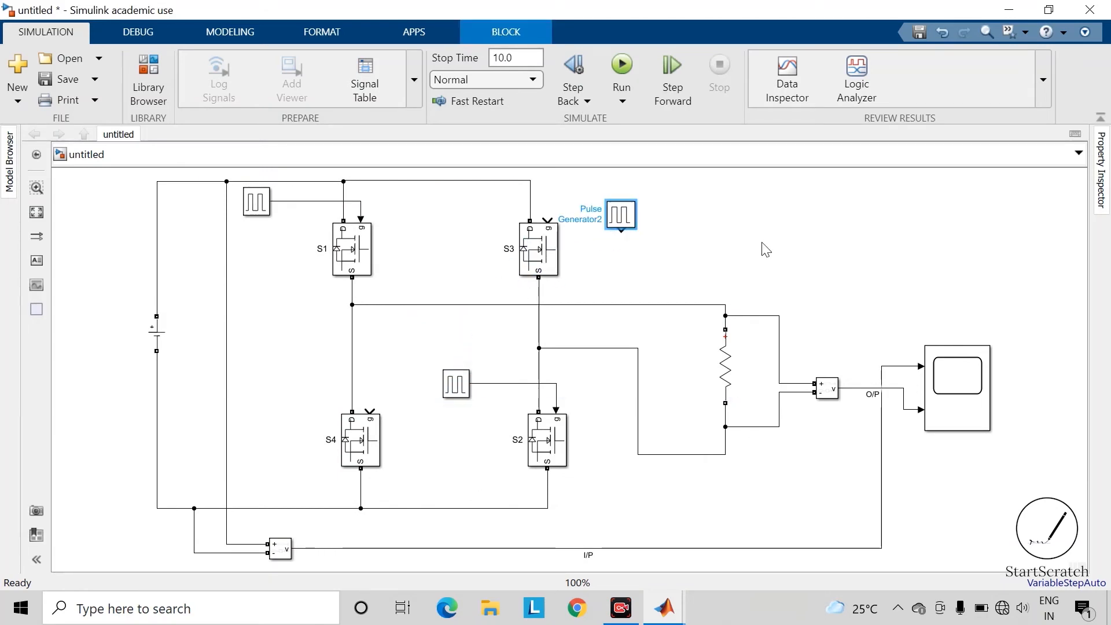
key("ctrl+r")
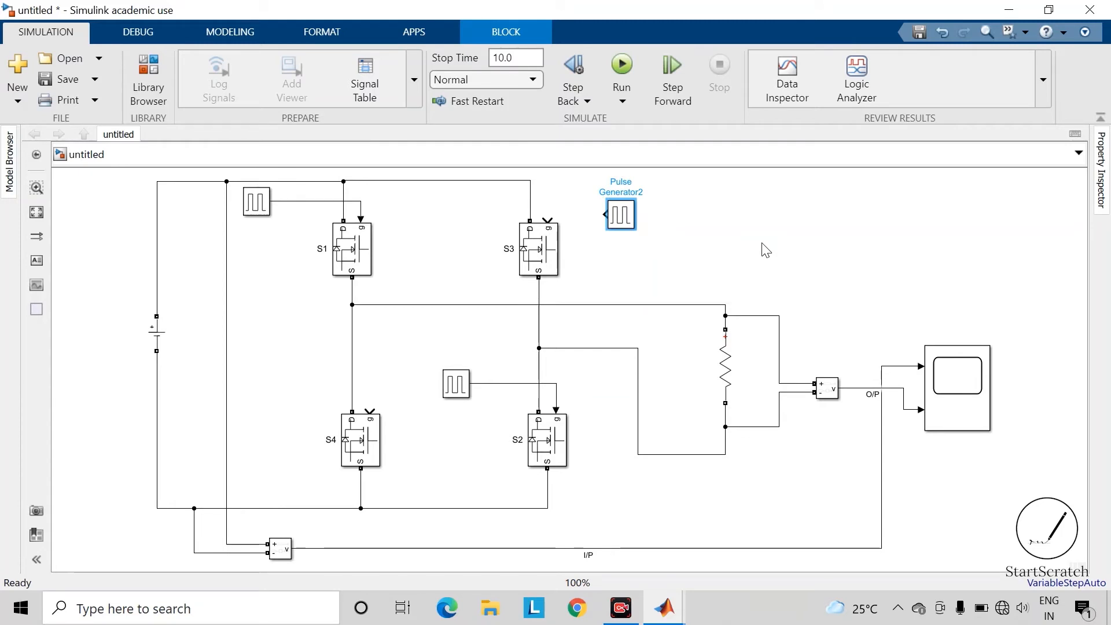
- Set the phase delay of the Pulse Generator beside S3 to 10e-3 s and connect its output to S3's gate
key("Return")
scroll(726, 412, "down", 5)
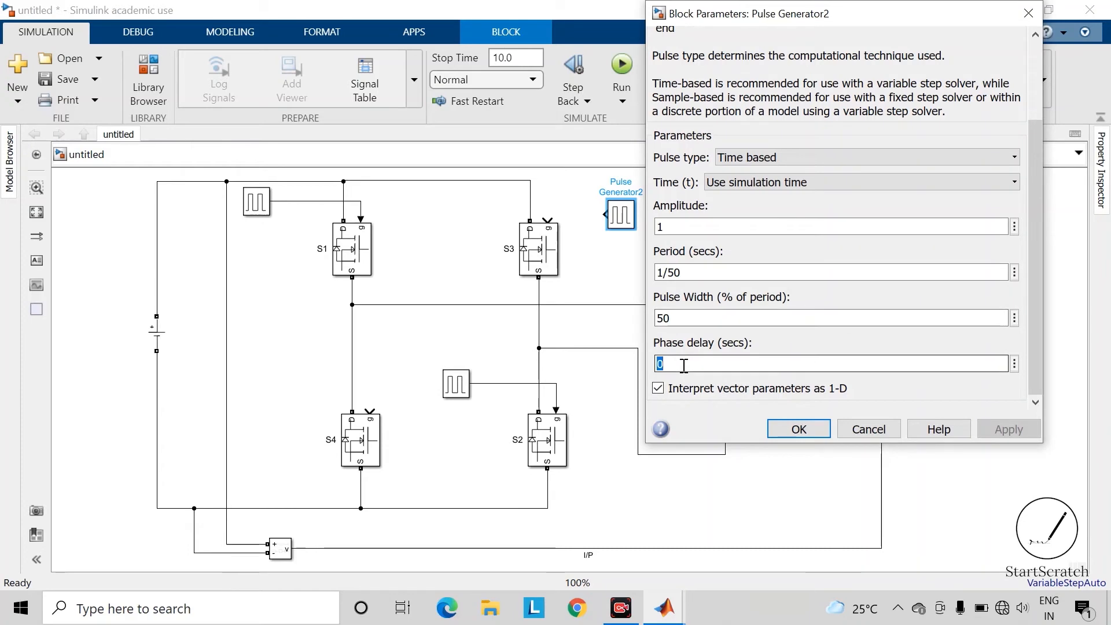
type("10e-3")
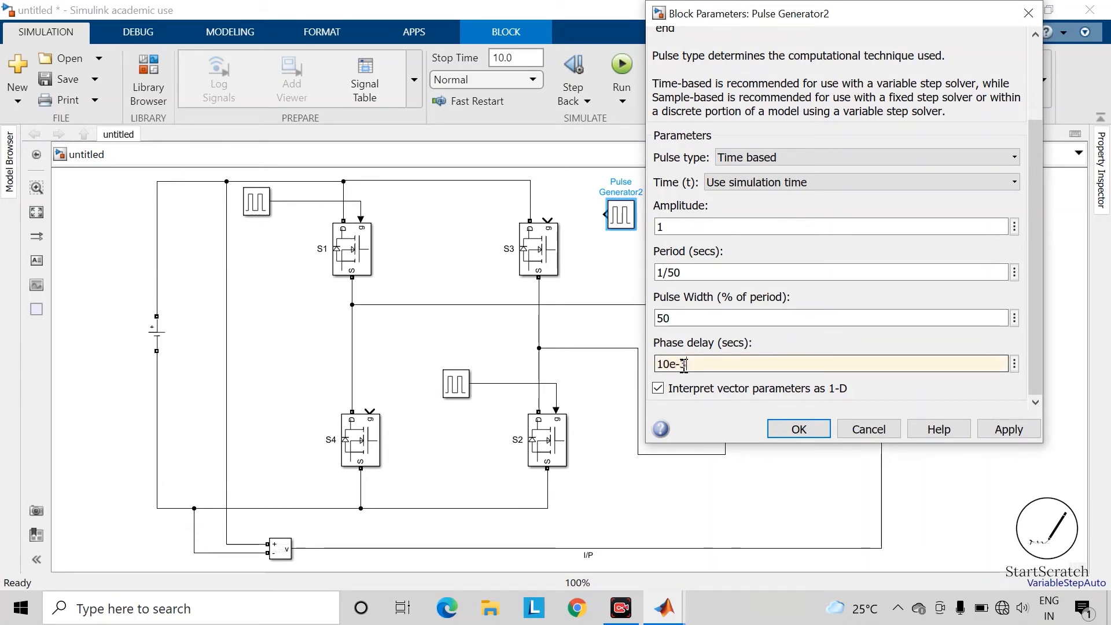
key("Return")
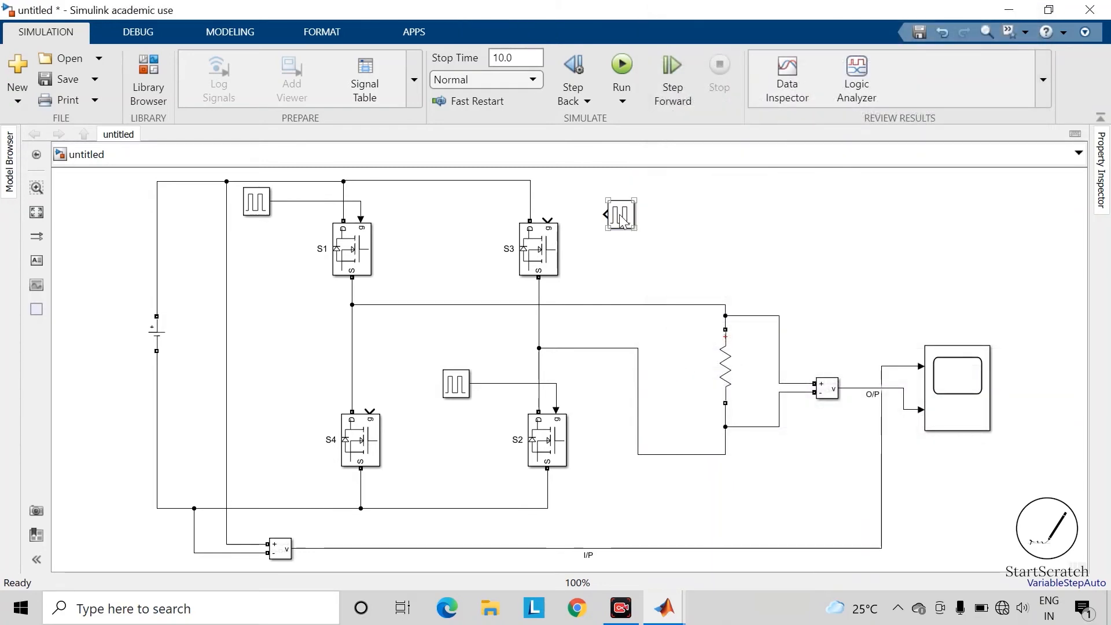
mouse_move(622, 219)
left_mouse_down()
mouse_move(613, 206)
mouse_move(549, 199)
mouse_move(548, 219)
left_mouse_up()
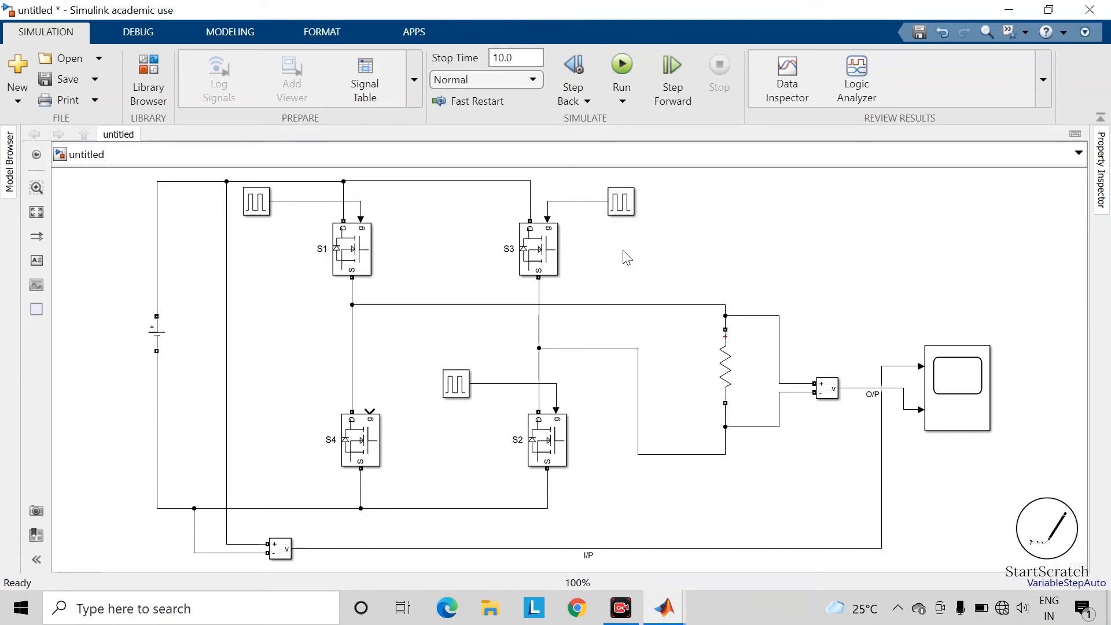
- Copy S3's Pulse Generator beside S4, flip it horizontally and connect it to S4's gate
left_click(626, 210)
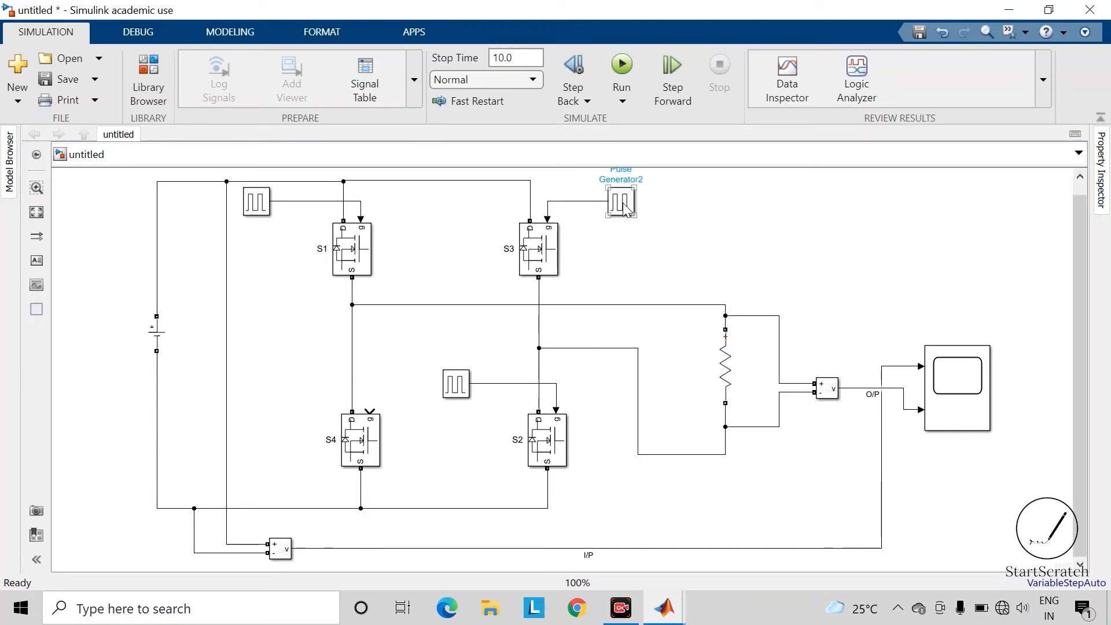
left_click_drag(626, 210, 369, 409)
key("ctrl+i")
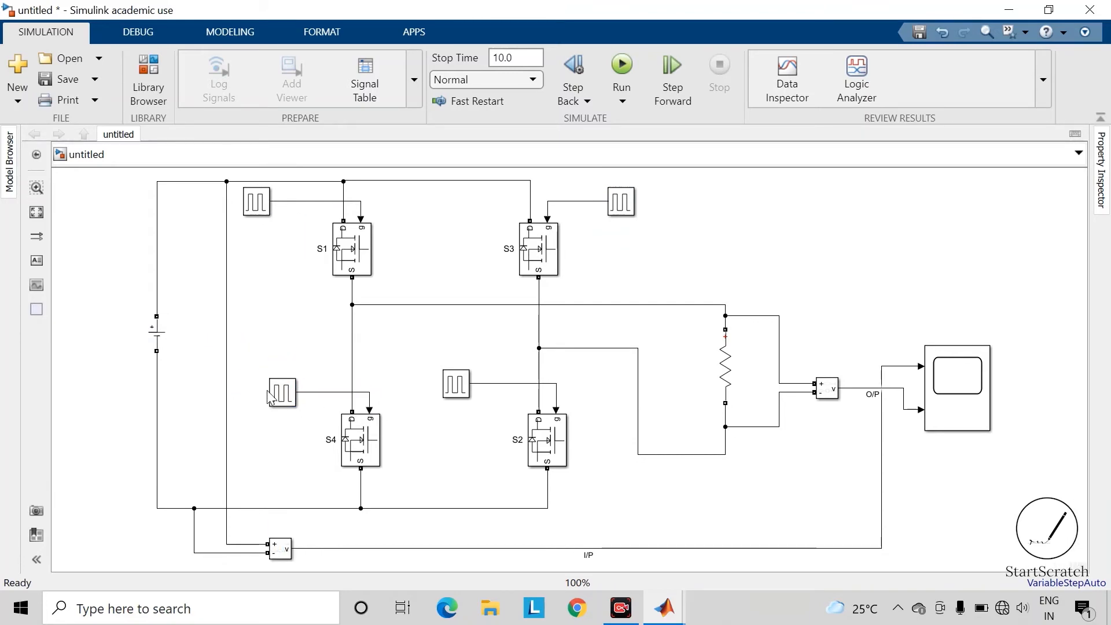
- Review the period, pulse width and phase delay of S4's Pulse Generator, and check the switch pairing in the bridge
double_click(287, 406)
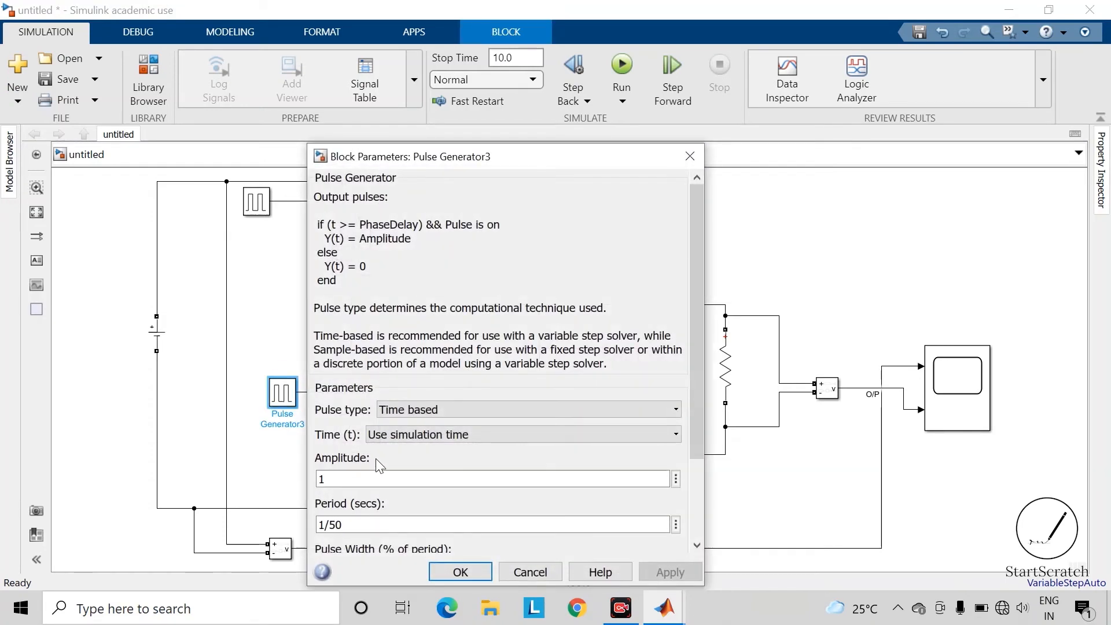
scroll(376, 458, "down", 3)
left_click_drag(529, 160, 328, 74)
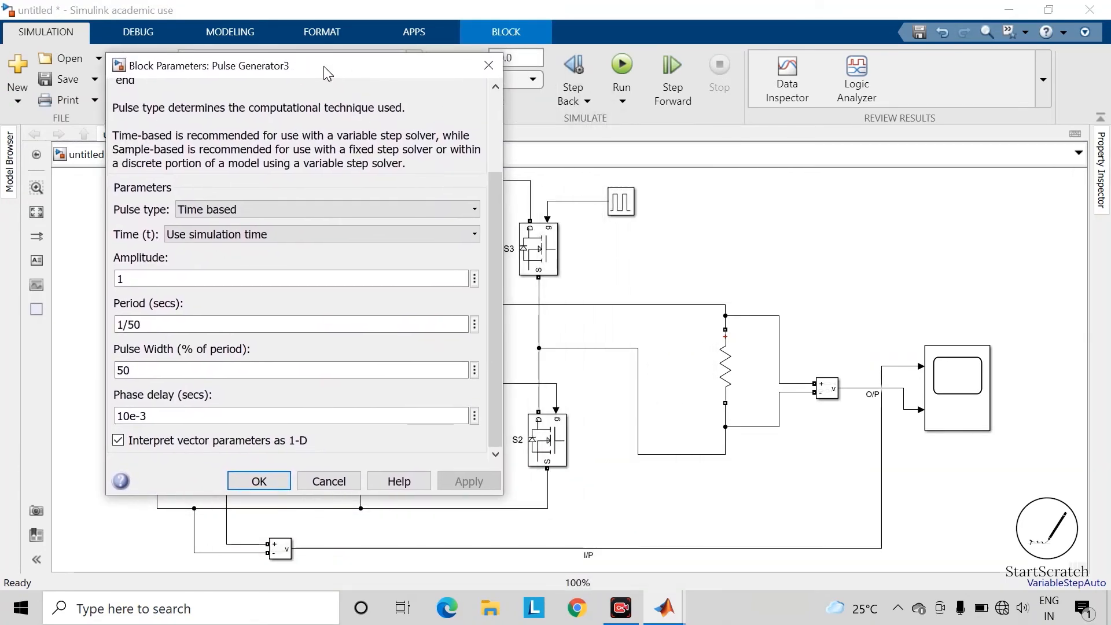
left_click(152, 417)
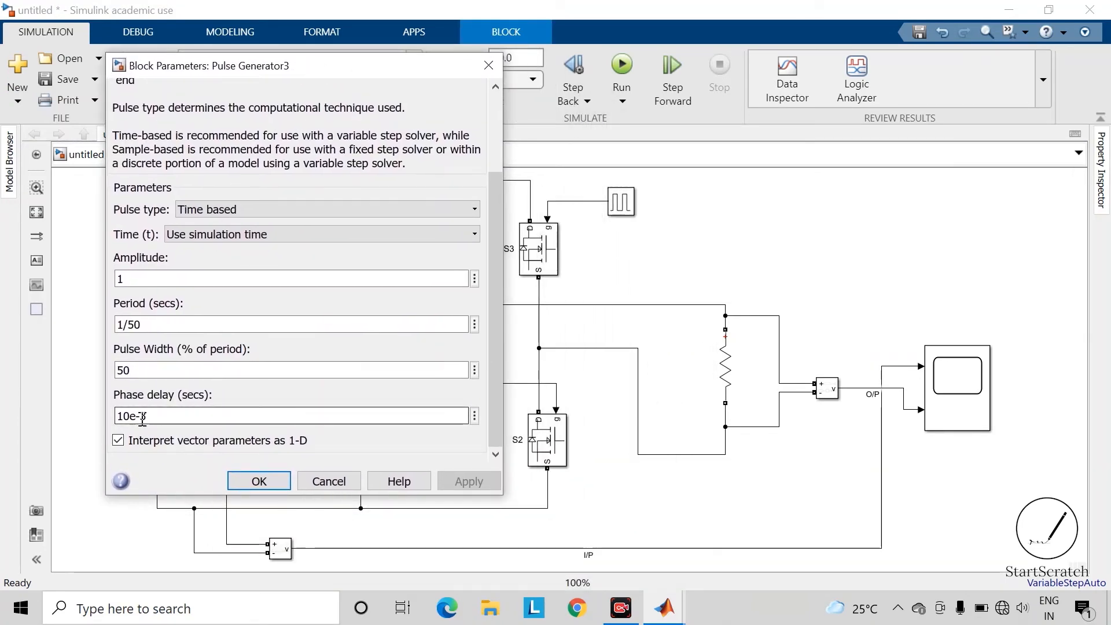
left_click(254, 481)
left_click(313, 475)
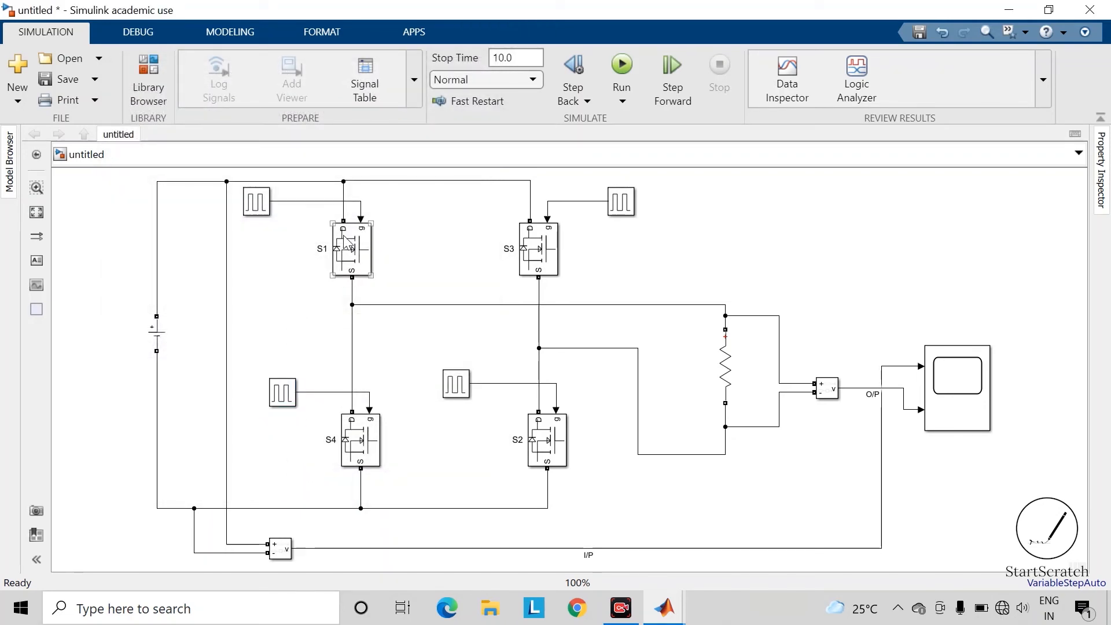
left_click(541, 447)
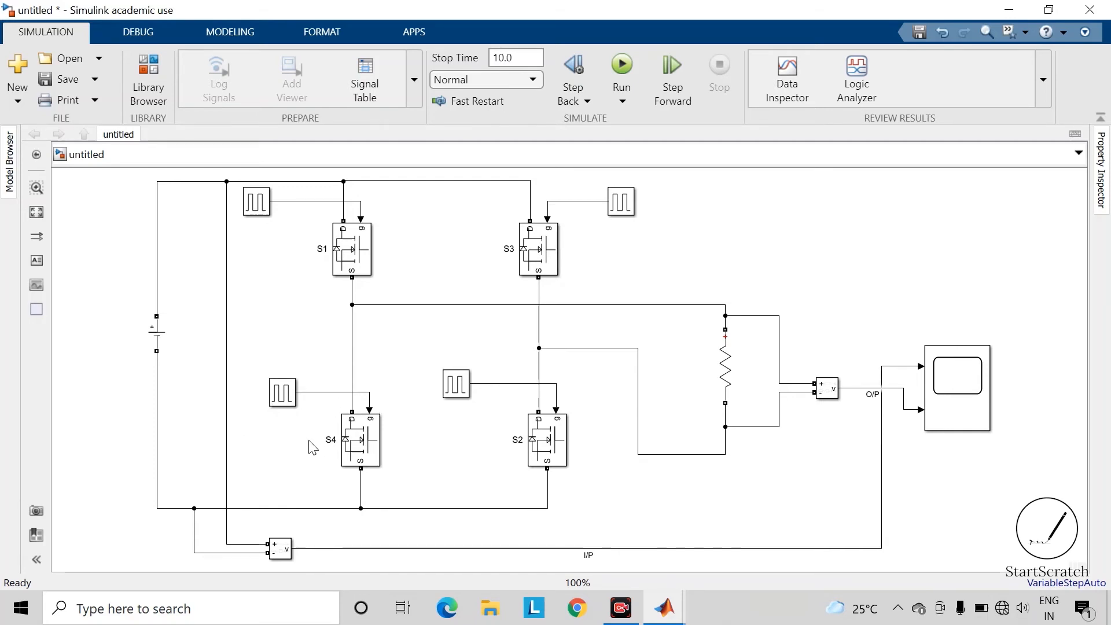
- Add a powergui block from Electrical/Specialized Power Systems in the empty area above the output voltage measurement
double_click(838, 249)
type("pow")
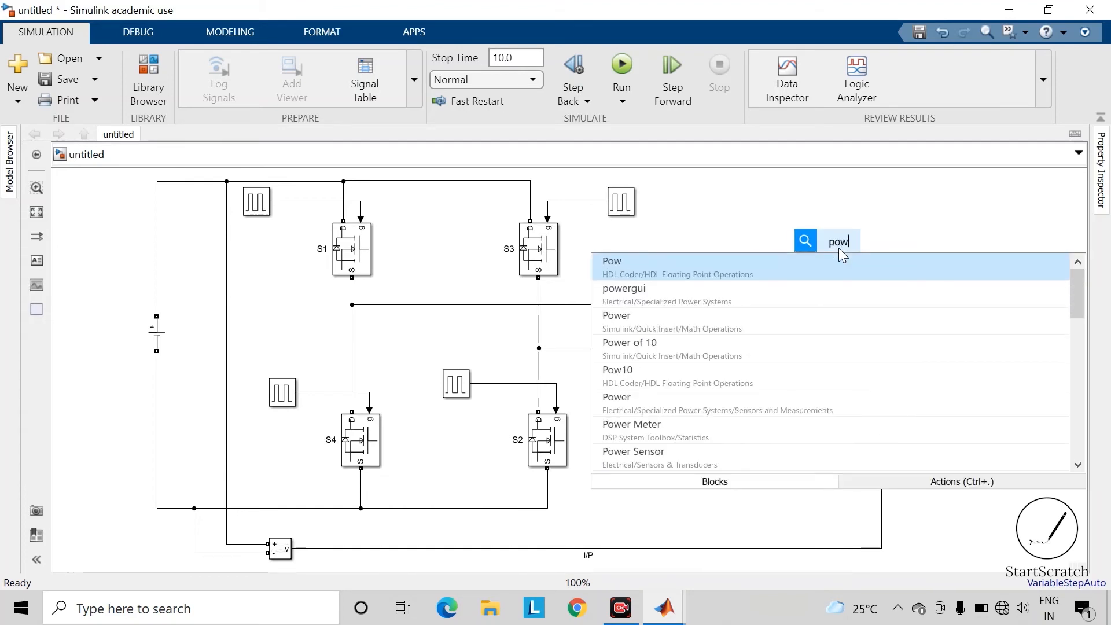
type("er")
key("Down")
key("Down")
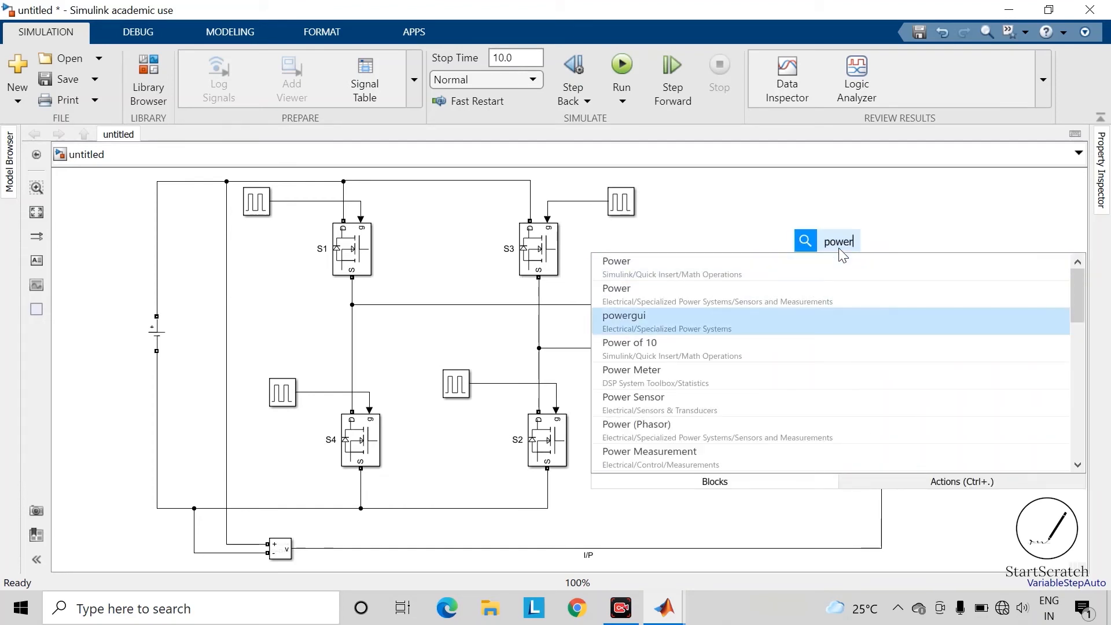
key("Down")
key("Up")
key("Return")
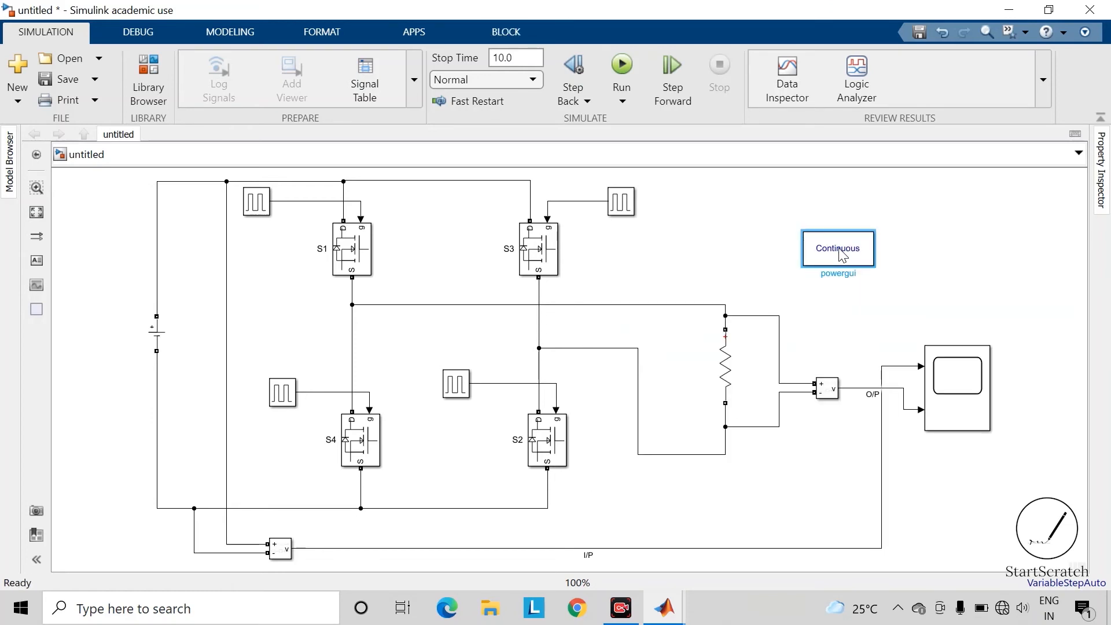
- Set the powergui simulation type to Discrete with a sample time of 50e-6 s
double_click(838, 247)
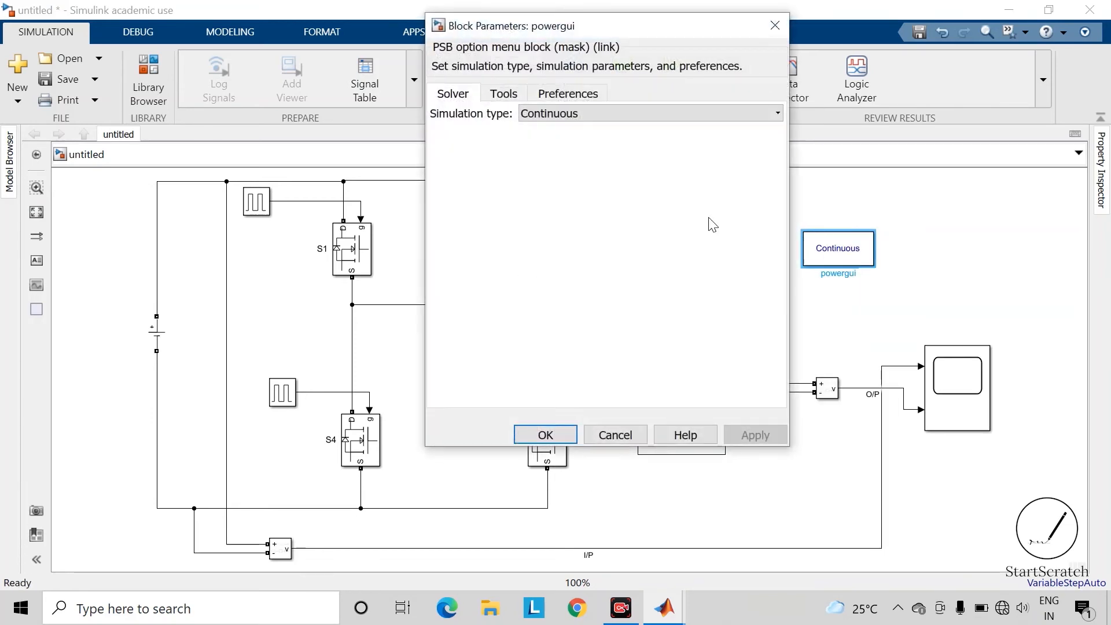
left_click(620, 111)
left_click(570, 139)
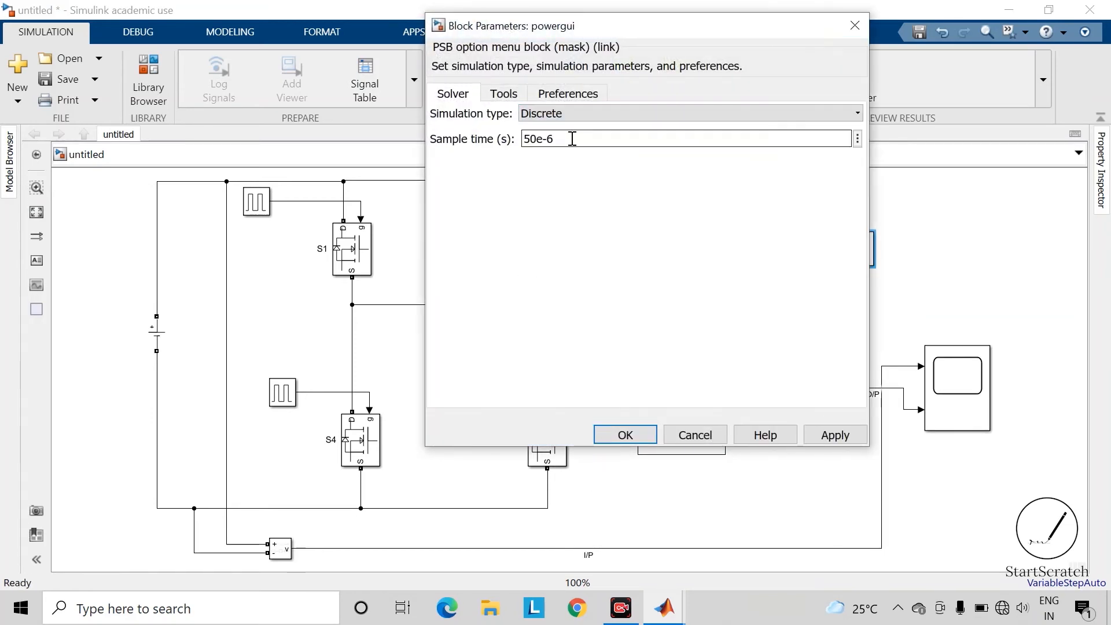
key("Return")
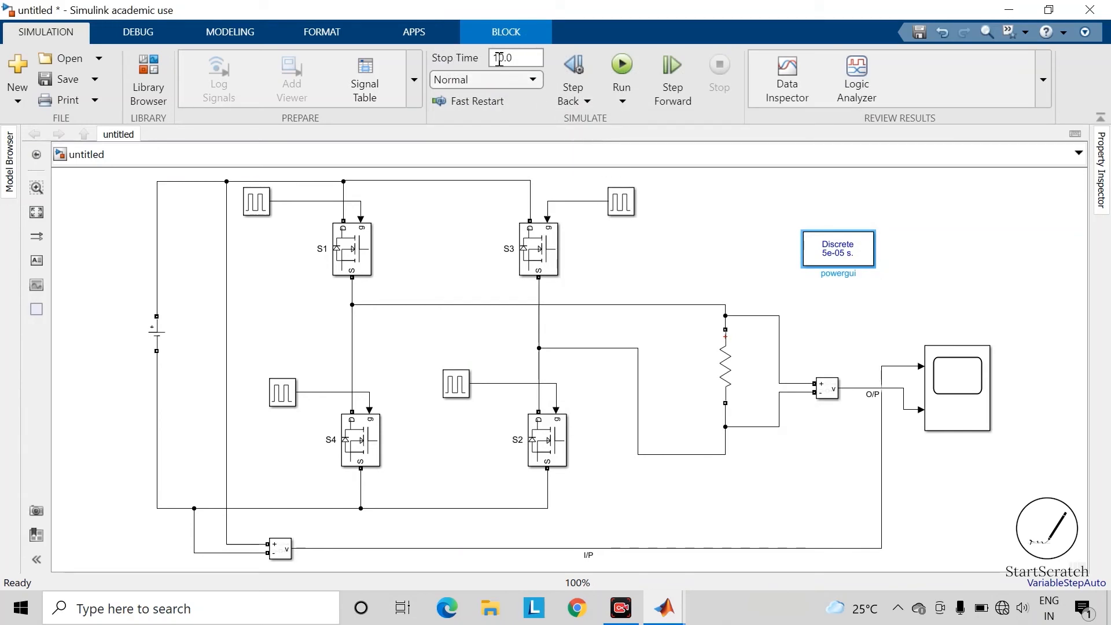
- Set the simulation stop time to 0.08 and save the model as "a" in the Simulink Experiments1 folder
double_click(523, 63)
type("0.0")
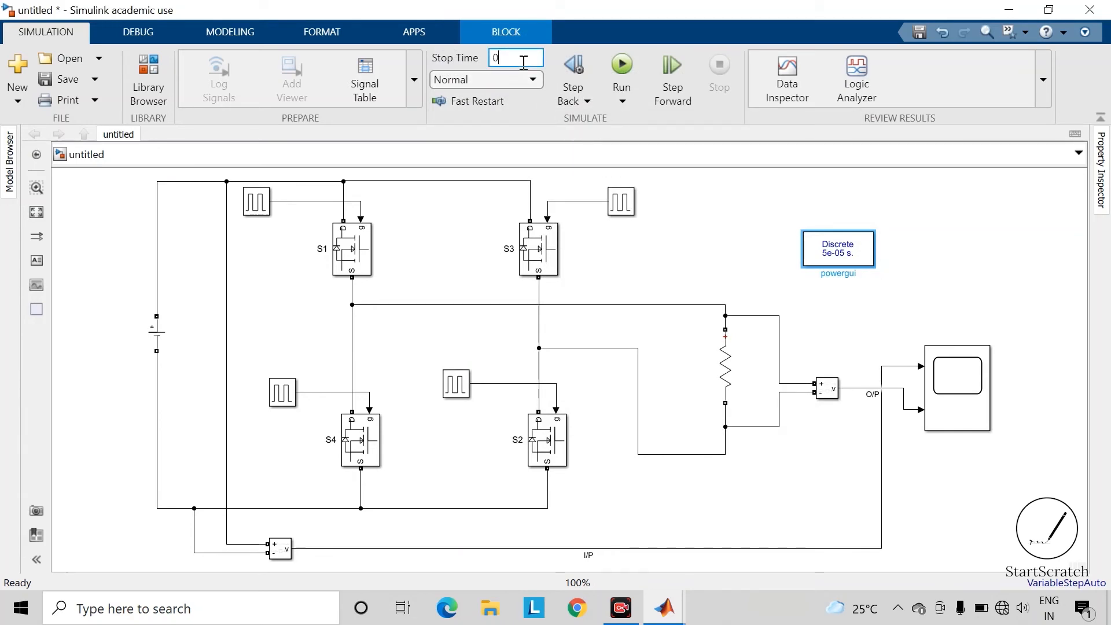
left_click(63, 79)
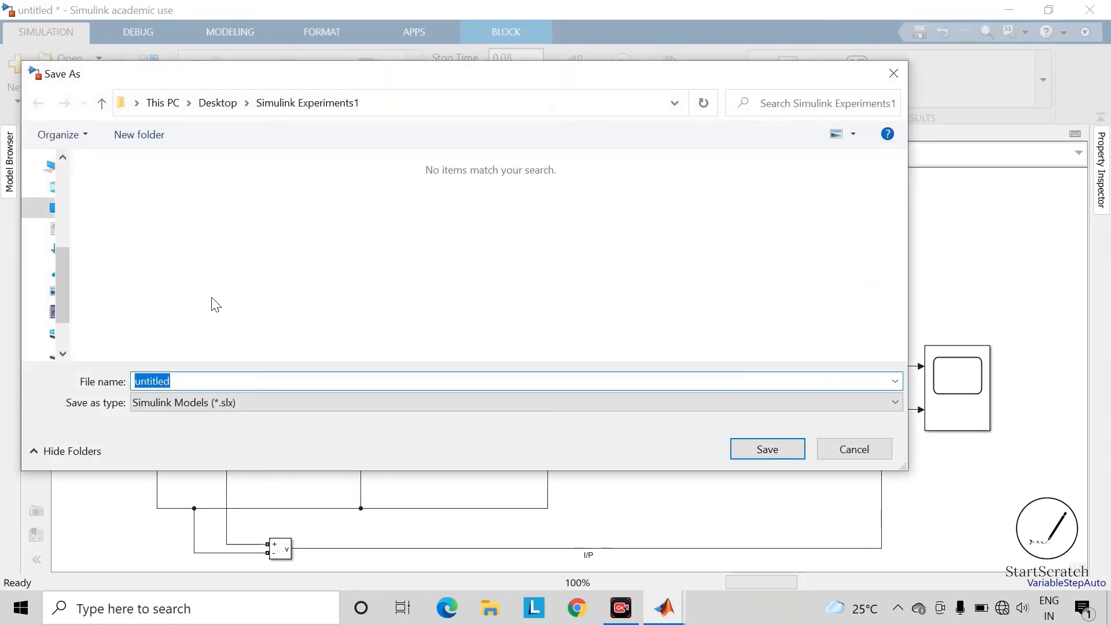
type("a")
key("Return")
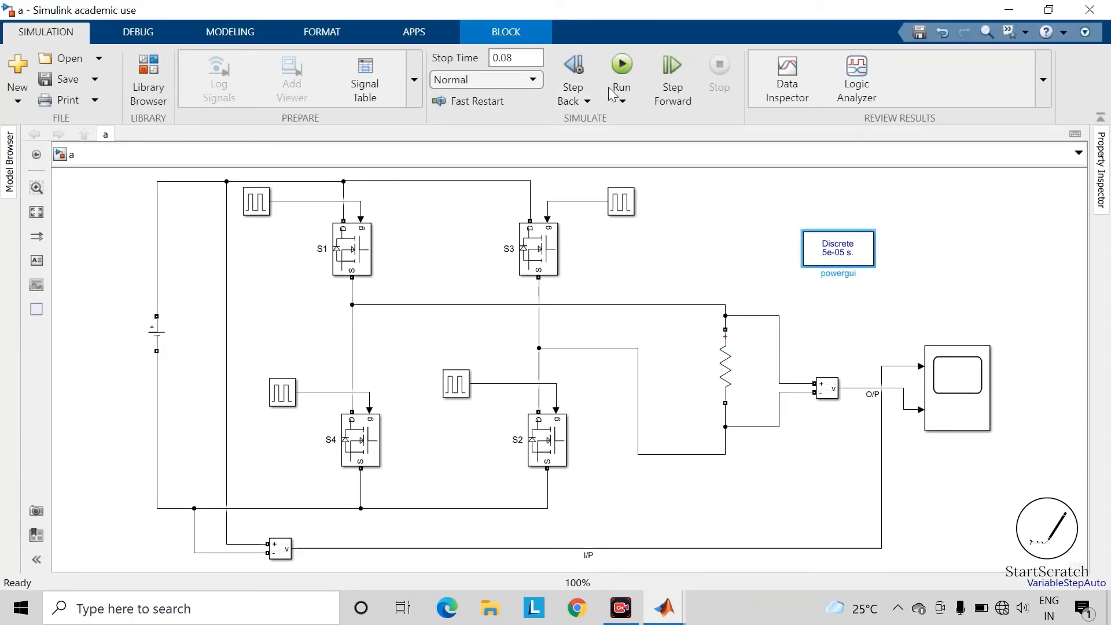
- Run the simulation and open the Scope in an enlarged window to show the I/P and O/P waveforms
left_click(621, 66)
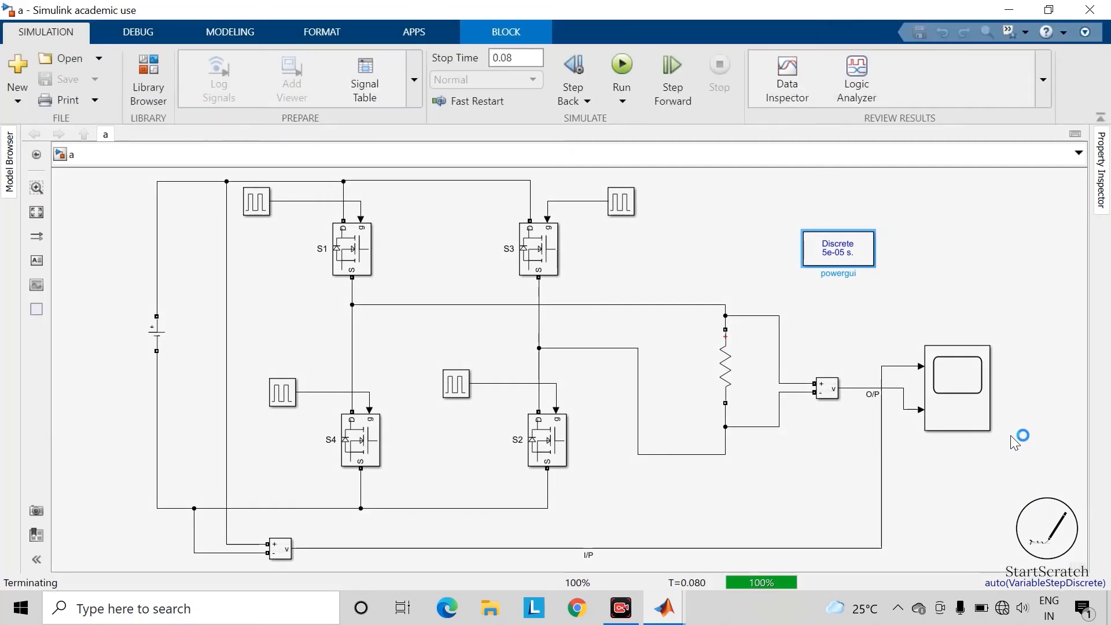
left_click(967, 407)
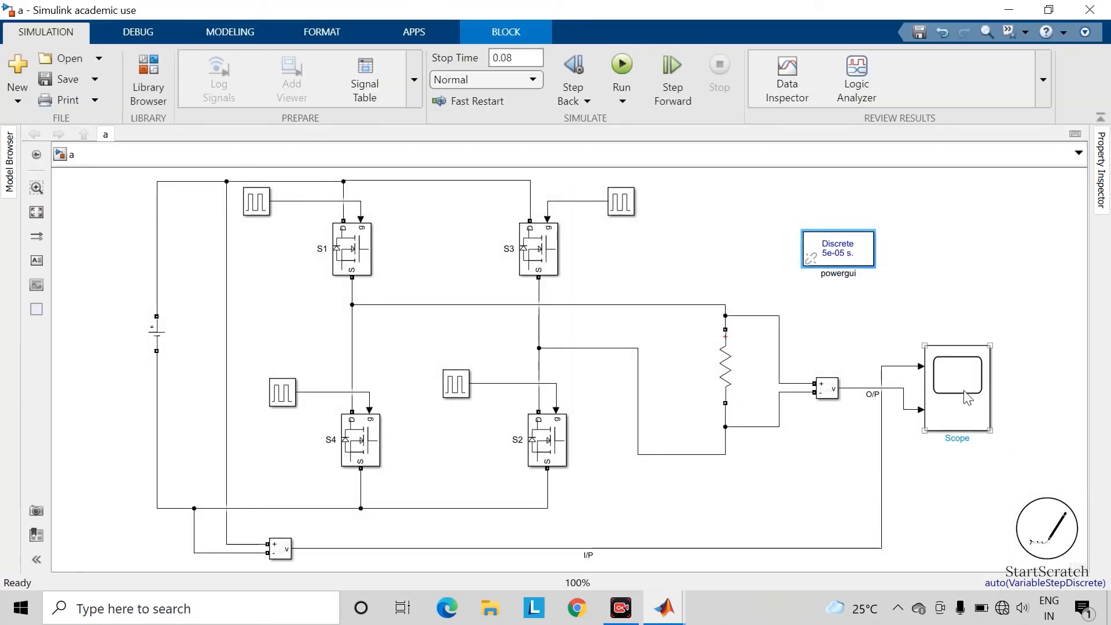
double_click(967, 398)
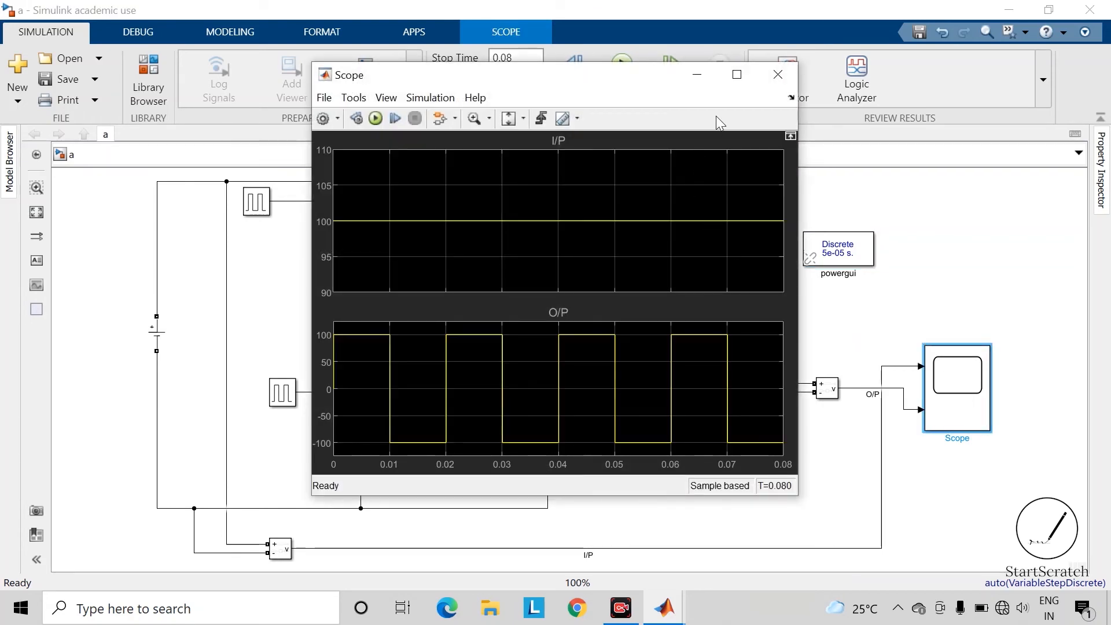
left_click(736, 74)
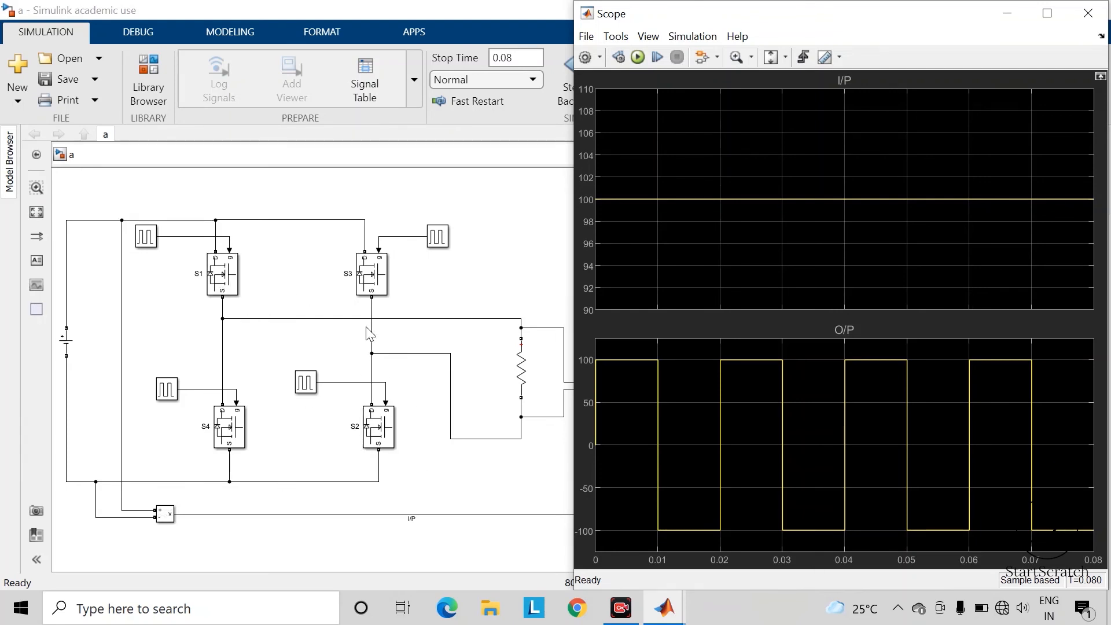
- Examine the O/P waveform against S3, S4 and the DC source, then close the Scope and fit the whole circuit in view
left_click(360, 276)
left_click(220, 433)
left_click(66, 342)
left_click(1077, 23)
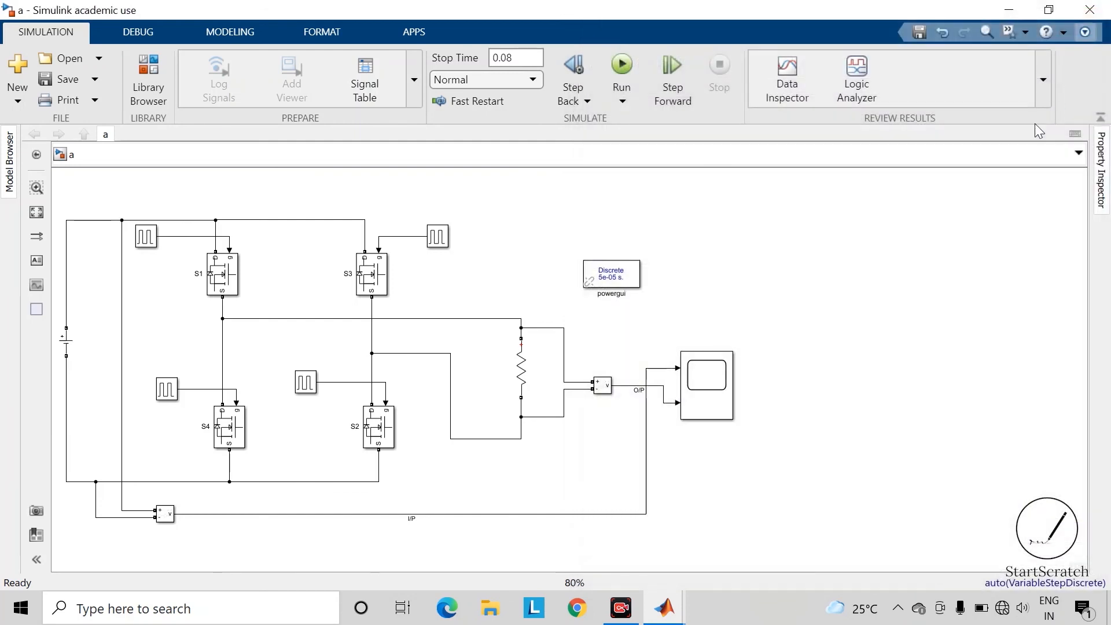
key("space")
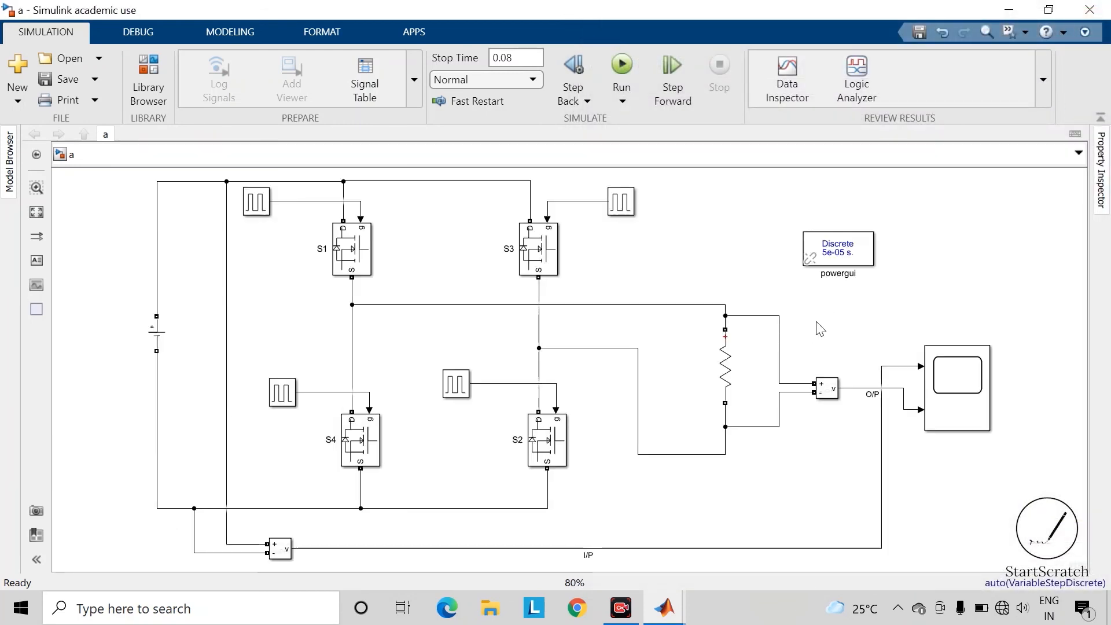